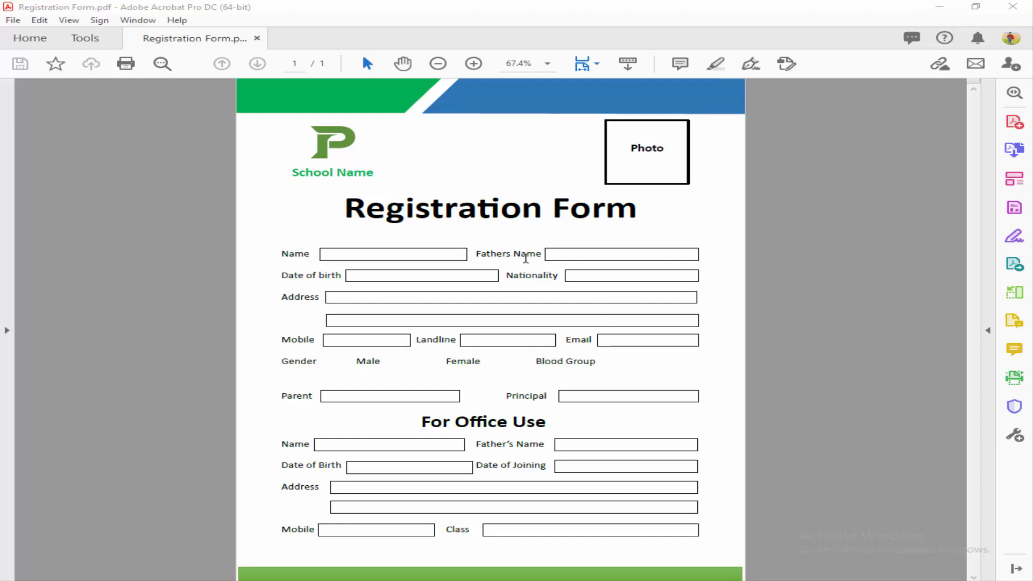
# Step: Run Prepare Form from Tools on the Registration Form to auto-detect its Name, Address and Email fields
pyautogui.click(526, 258)
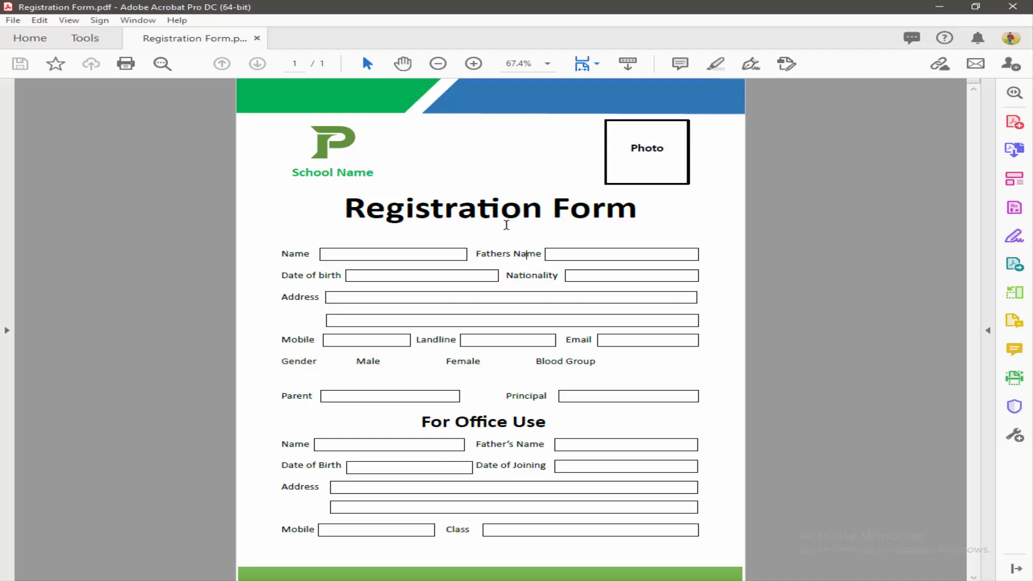
pyautogui.scroll(3, 484, 210)
pyautogui.scroll(4, 507, 228)
pyautogui.scroll(-3, 509, 230)
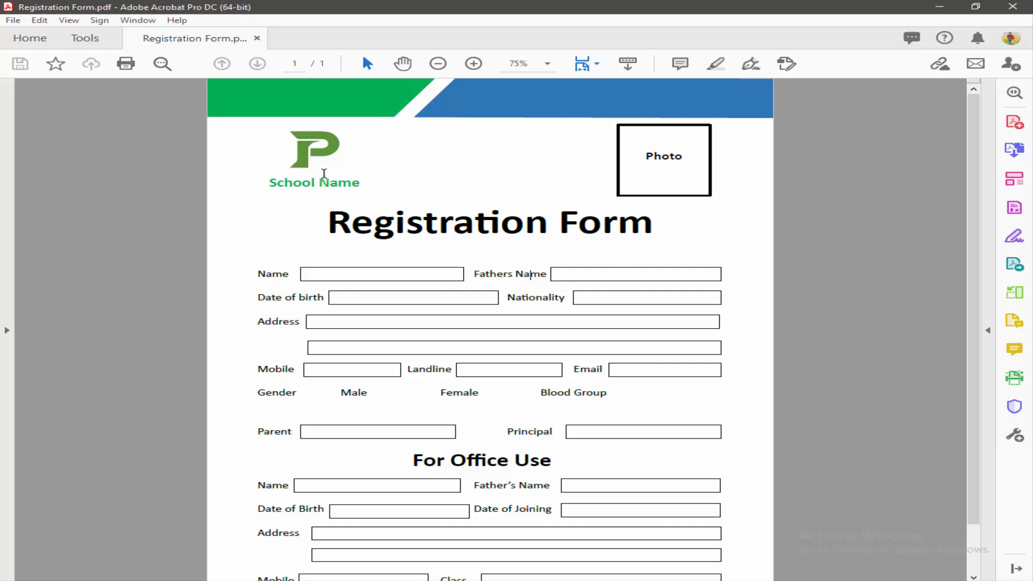
pyautogui.click(81, 38)
pyautogui.scroll(4, 479, 288)
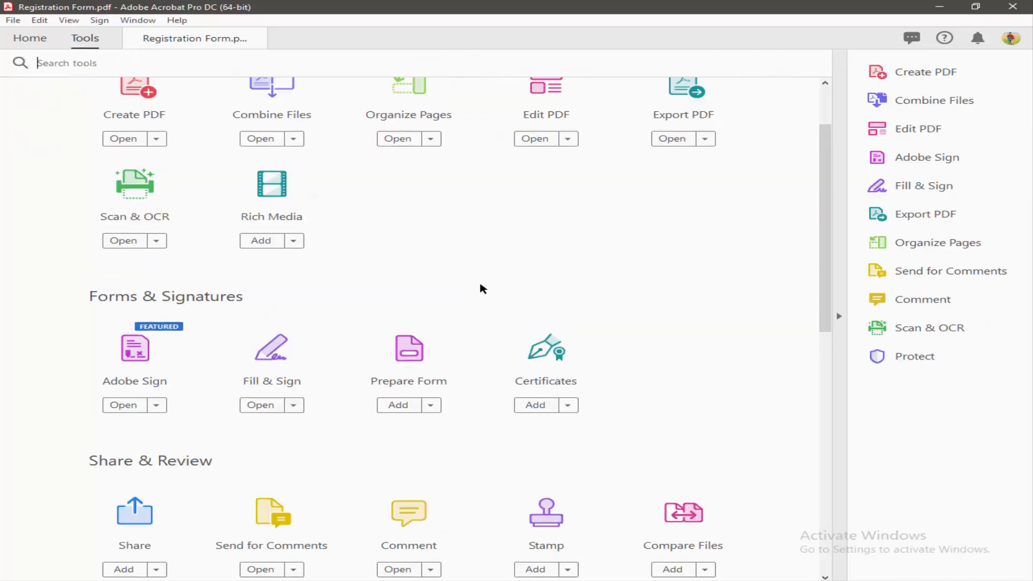
pyautogui.scroll(-2, 516, 292)
pyautogui.click(405, 386)
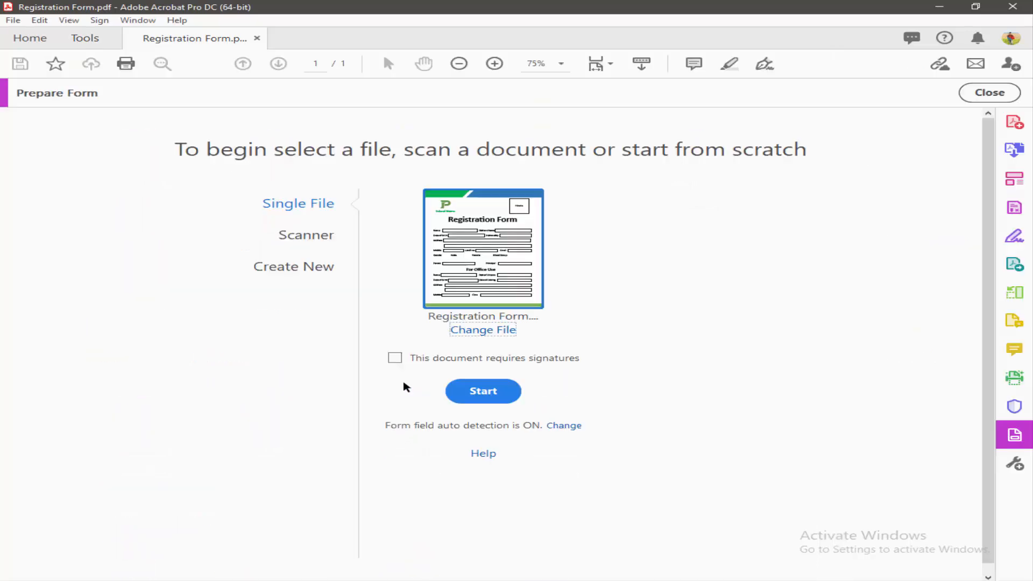
pyautogui.click(484, 392)
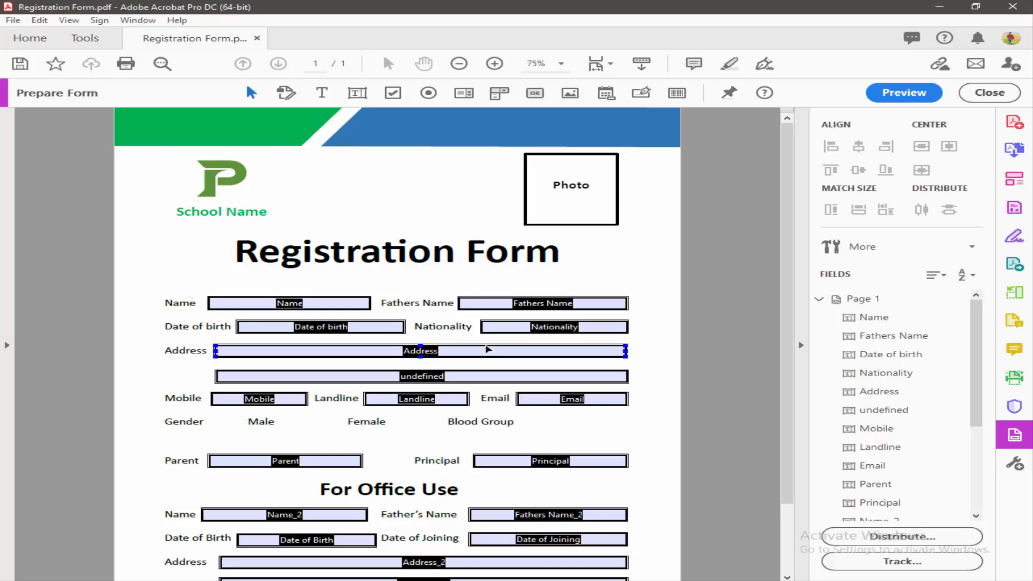
# Step: Zoom in to 200% and select the auto-detected Name field
pyautogui.click(372, 281)
pyautogui.click(317, 302)
pyautogui.keyDown('ctrl'); pyautogui.scroll(2, 318, 301); pyautogui.keyUp('ctrl')
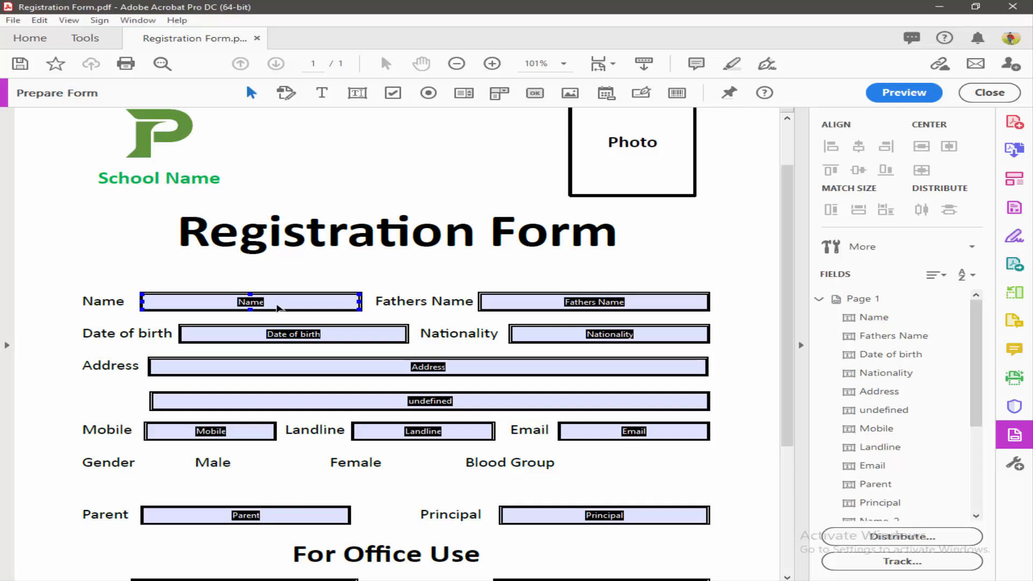
pyautogui.scroll(-4, 278, 307)
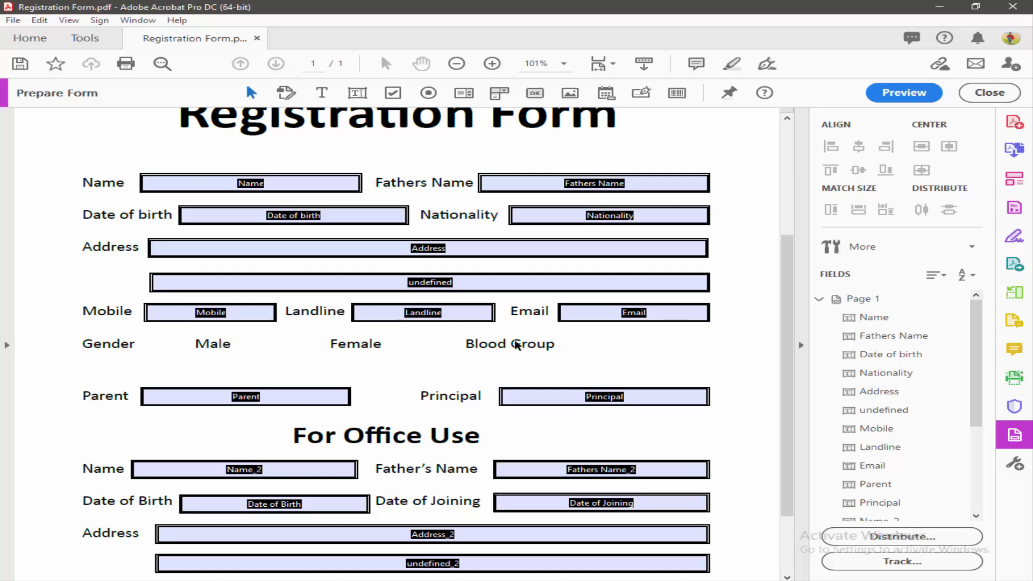
pyautogui.scroll(-3, 515, 346)
pyautogui.scroll(4, 515, 342)
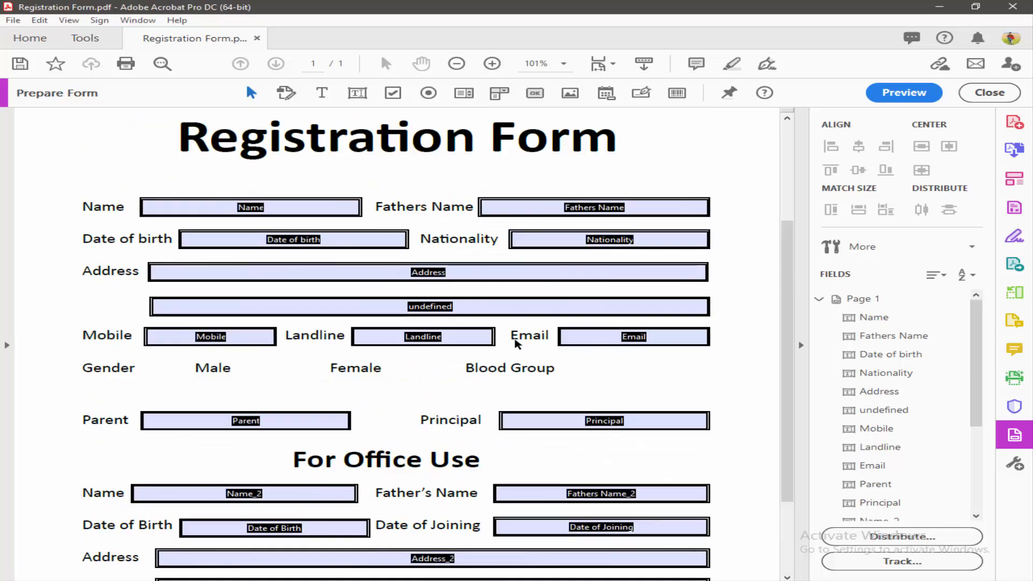
pyautogui.click(246, 209)
pyautogui.scroll(3, 246, 209)
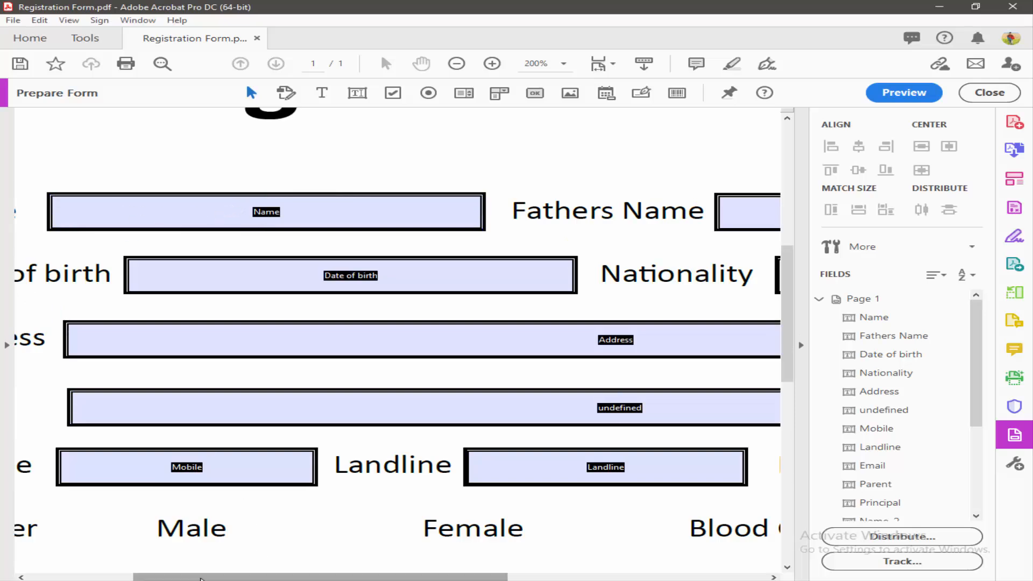
pyautogui.moveTo(205, 576); pyautogui.dragTo(108, 565)
# Step: Pull the Name field out of its box and delete it
pyautogui.click(439, 282)
pyautogui.click(460, 221)
pyautogui.scroll(1, 463, 226)
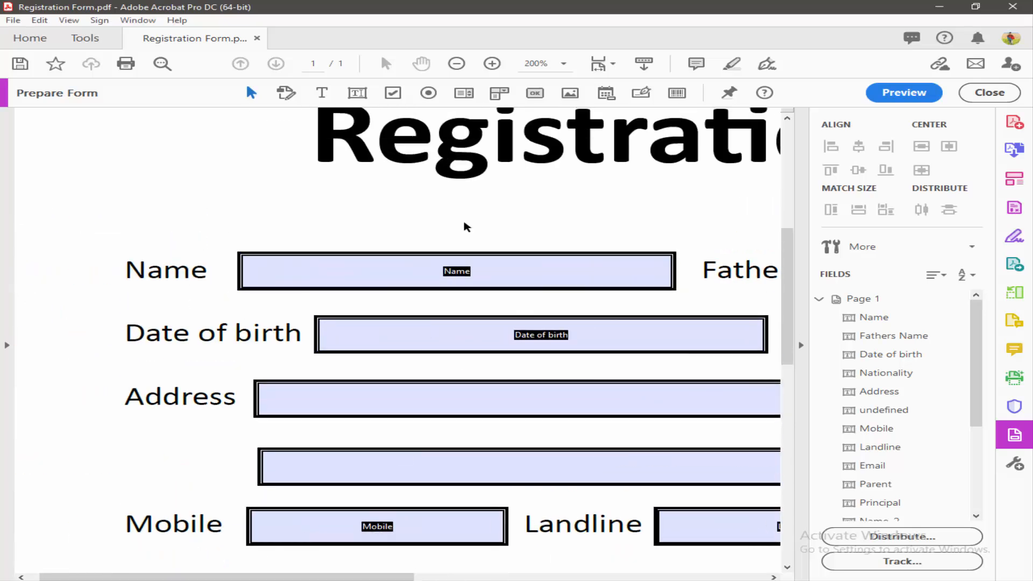
pyautogui.moveTo(371, 269); pyautogui.dragTo(356, 292)
pyautogui.press('Delete')
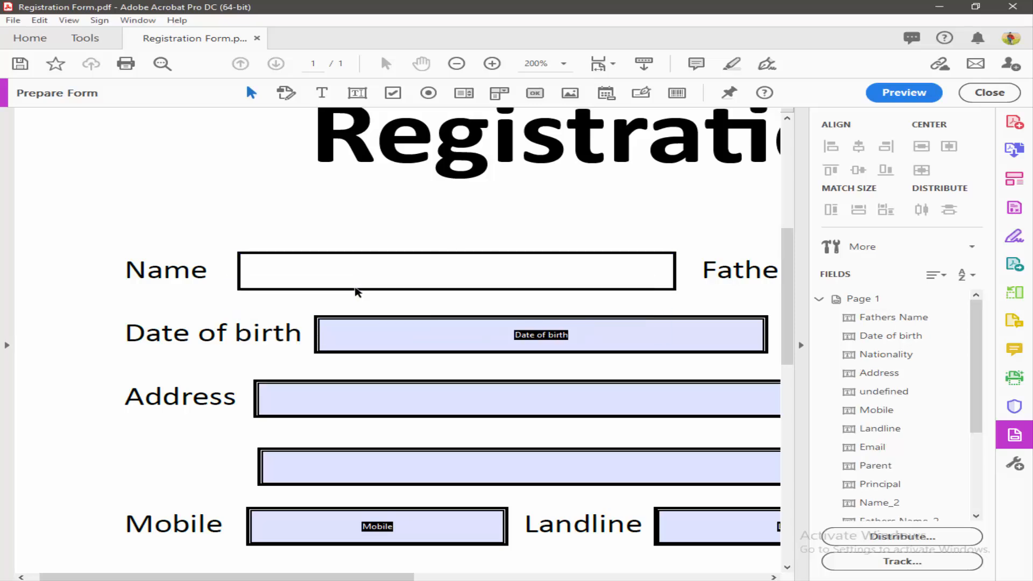
# Step: Draw a new text field, Text5, over the Name box and mark it Required
pyautogui.click(357, 93)
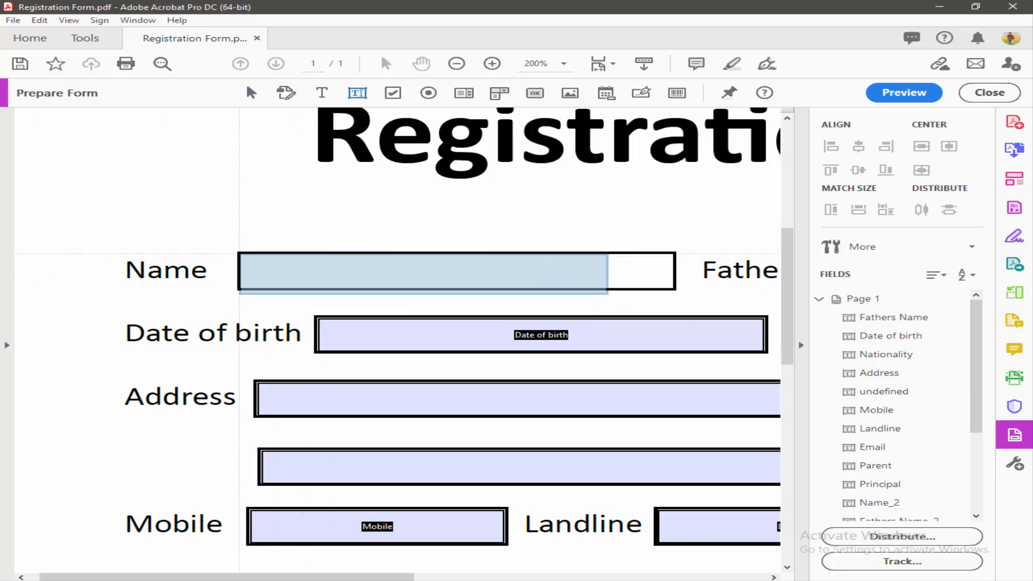
pyautogui.moveTo(239, 253)
pyautogui.mouseDown()
pyautogui.moveTo(445, 286)
pyautogui.moveTo(675, 289)
pyautogui.mouseUp()
pyautogui.scroll(-1, 681, 290)
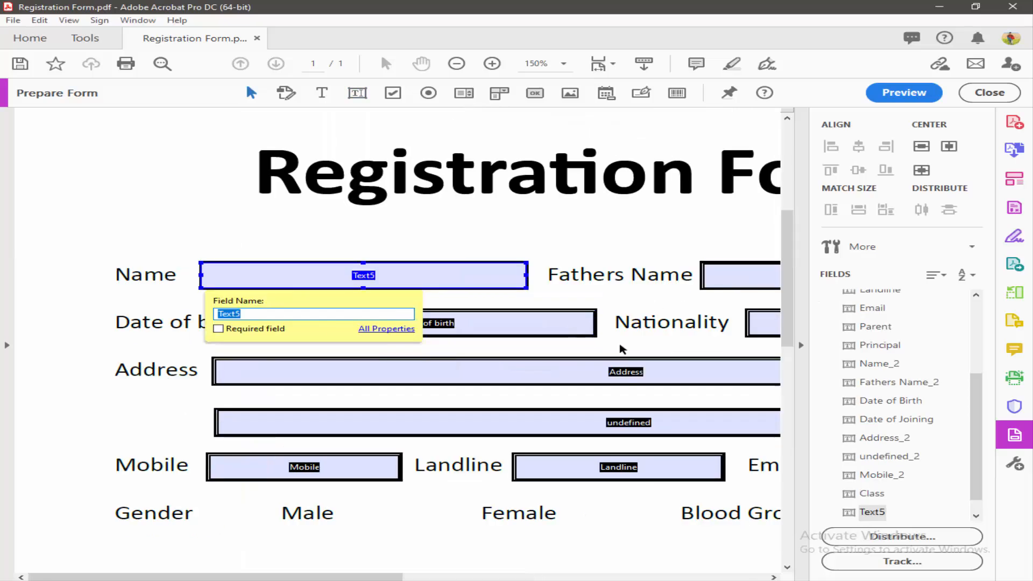
pyautogui.scroll(1, 619, 345)
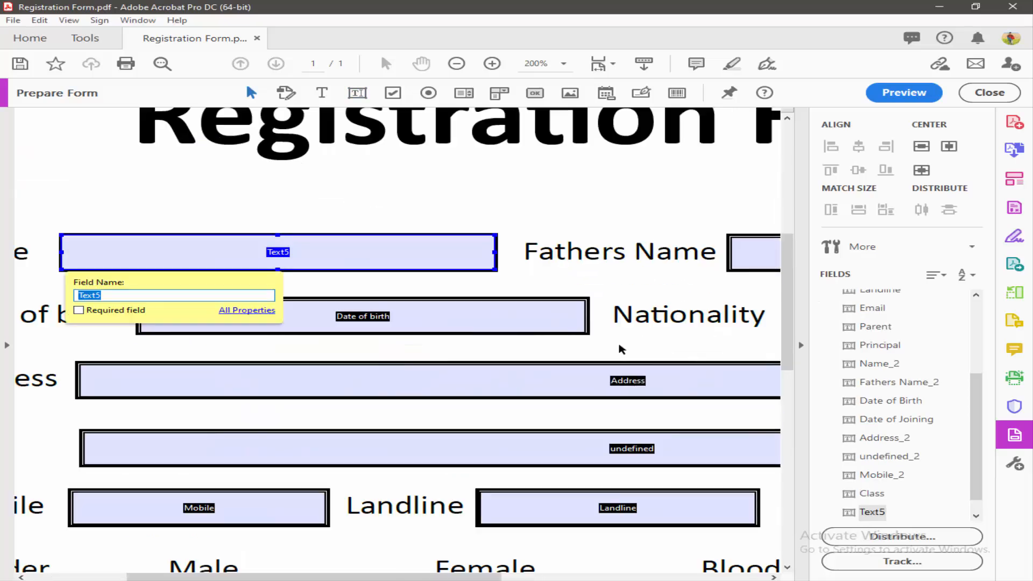
pyautogui.doubleClick(389, 257)
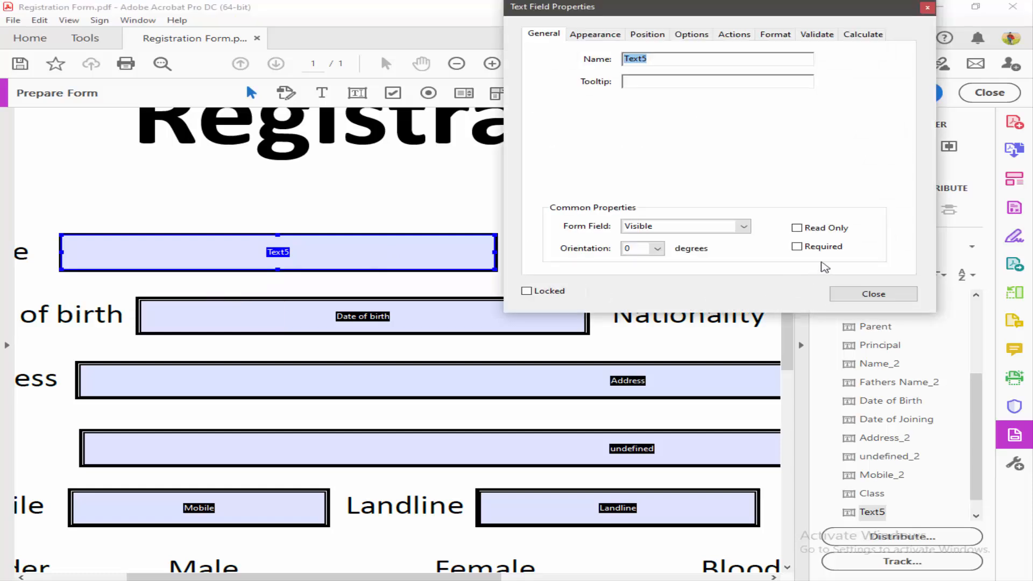
pyautogui.click(797, 247)
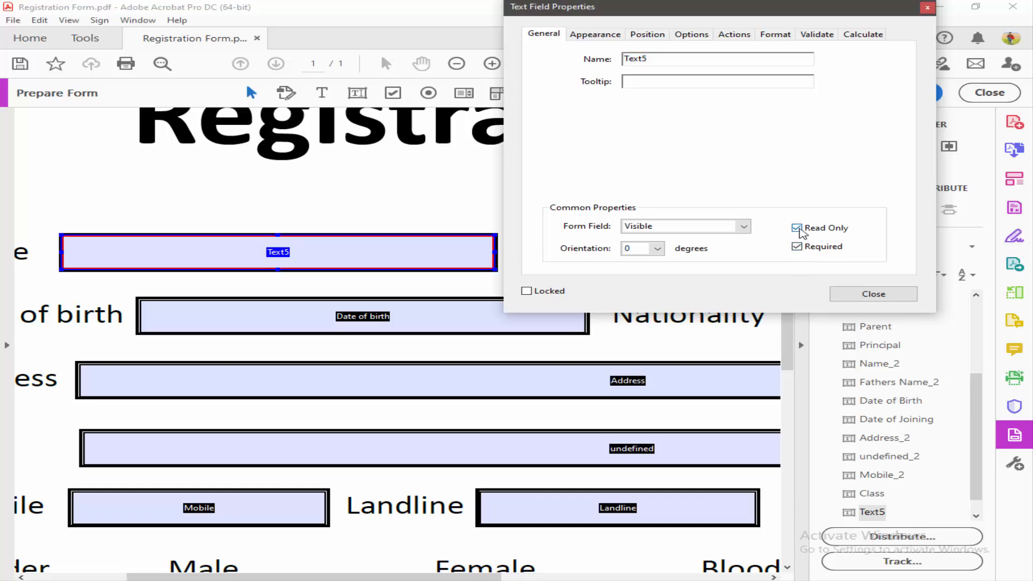
pyautogui.click(867, 295)
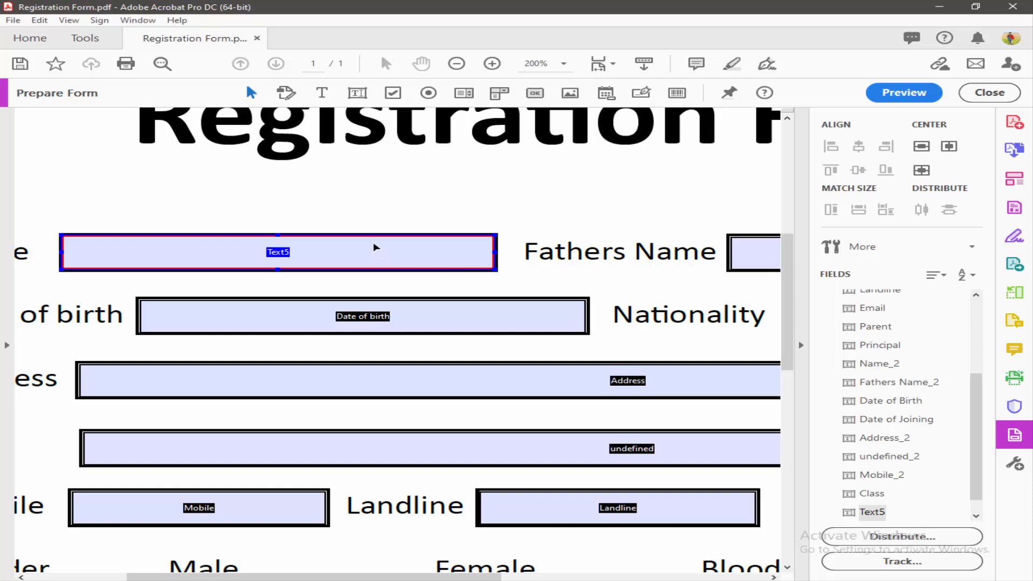
pyautogui.click(904, 93)
pyautogui.click(384, 259)
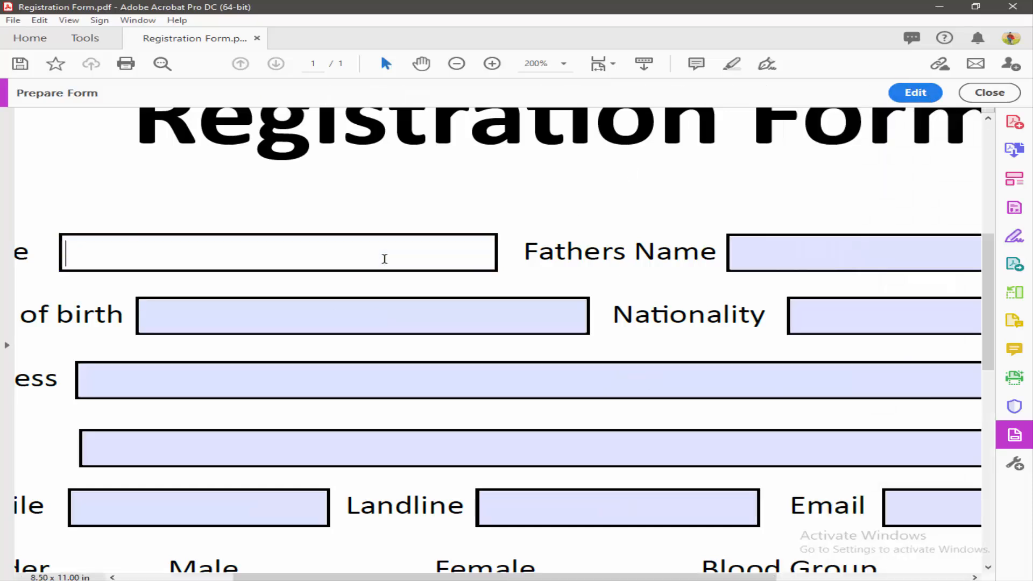
pyautogui.write('sgdfg')
pyautogui.click(290, 316)
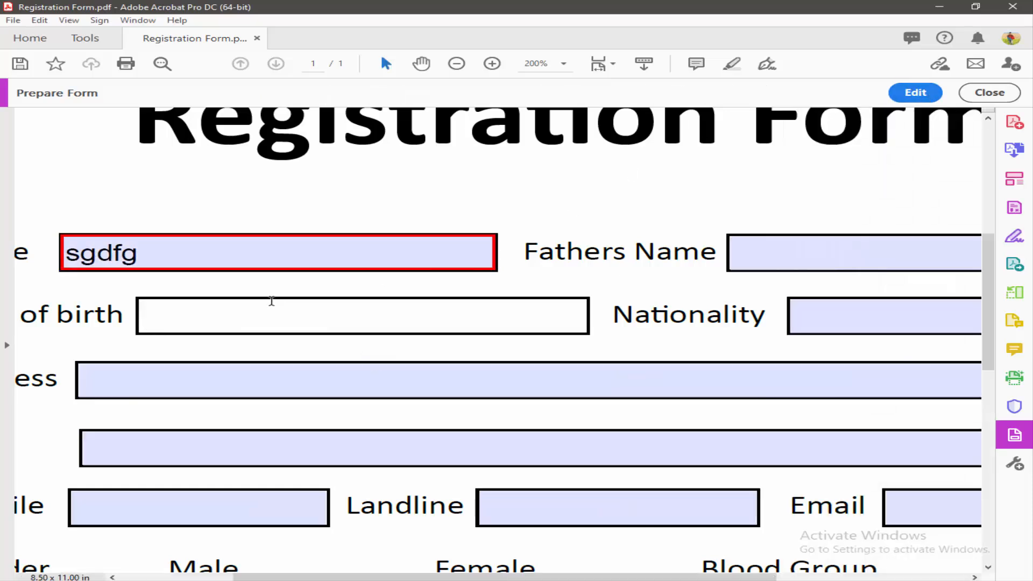
pyautogui.click(247, 255)
pyautogui.hotkey('shift', 'Left')
pyautogui.hotkey('shift', 'Left')
pyautogui.press('BackSpace')
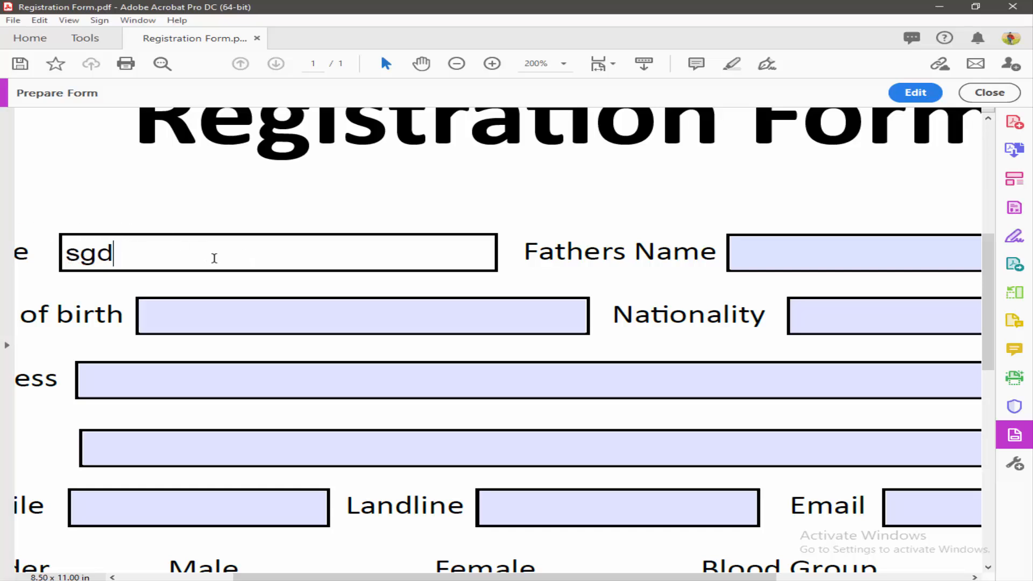
pyautogui.press('BackSpace')
pyautogui.press('BackSpace')
pyautogui.press('BackSpace')
pyautogui.click(238, 325)
pyautogui.click(230, 247)
pyautogui.click(261, 325)
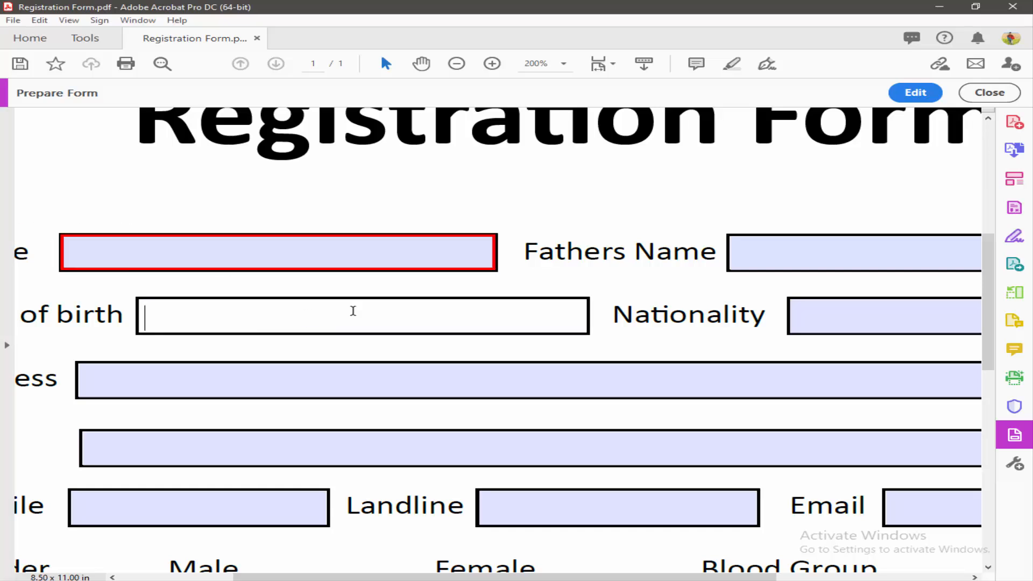
pyautogui.click(914, 93)
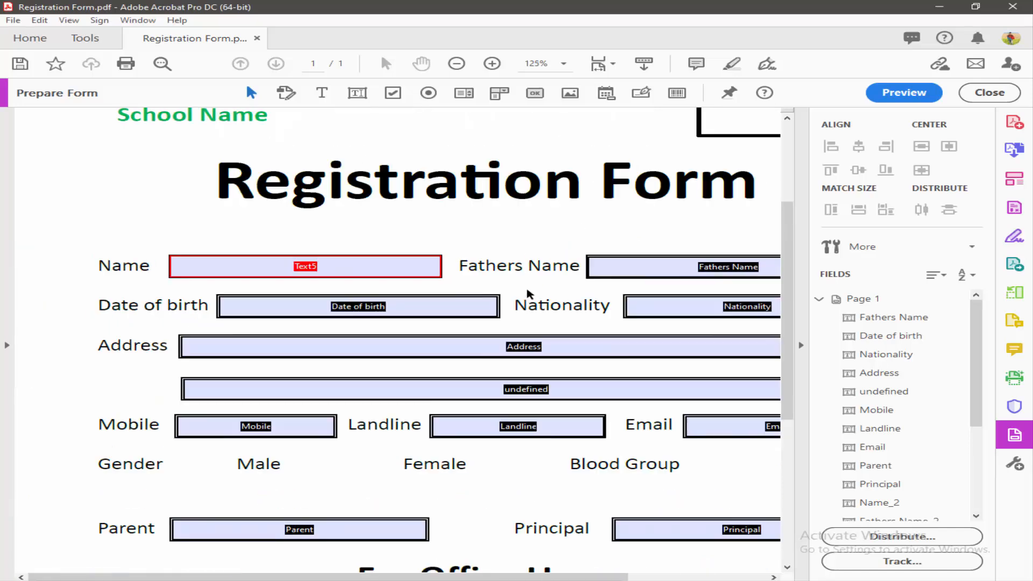
# Step: Pan to the fields' right edges and select the Fathers Name, Nationality and Address fields
pyautogui.moveTo(589, 576); pyautogui.dragTo(667, 576)
pyautogui.scroll(2, 341, 300)
pyautogui.scroll(5, 431, 308)
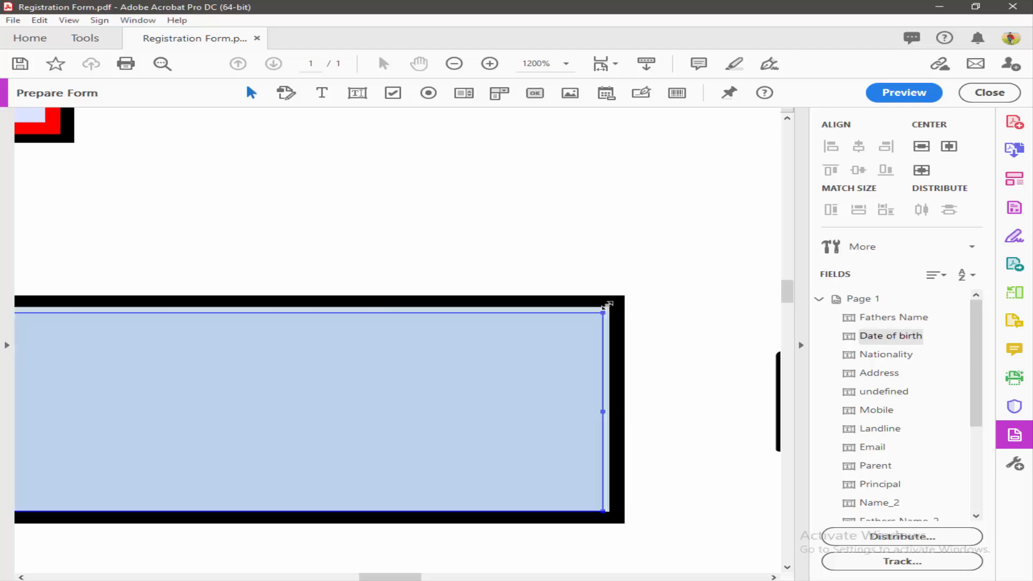
pyautogui.scroll(-4, 669, 307)
pyautogui.moveTo(698, 350); pyautogui.dragTo(100, 348)
pyautogui.moveTo(417, 327); pyautogui.dragTo(87, 328)
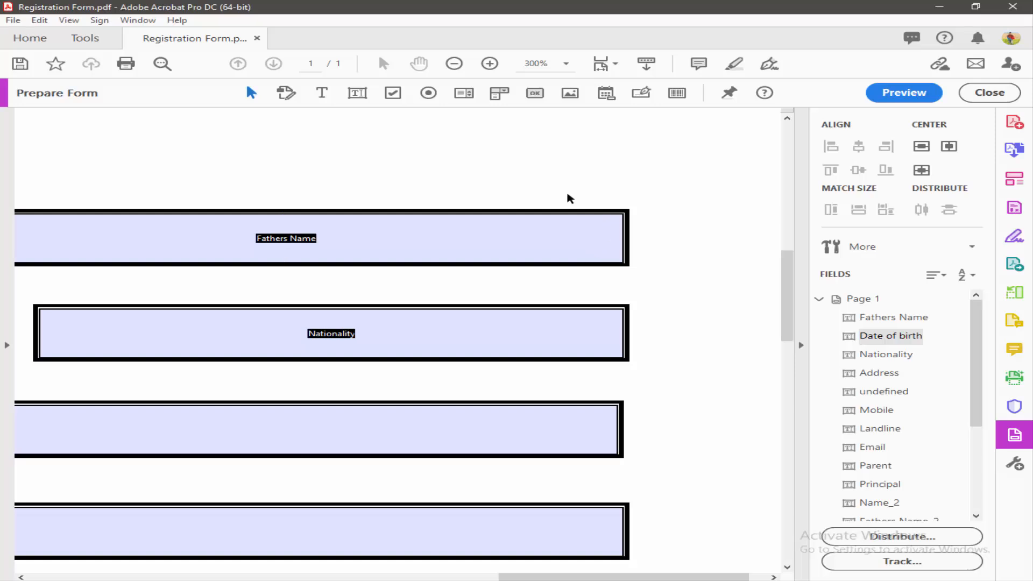
pyautogui.moveTo(560, 186); pyautogui.dragTo(694, 503)
# Step: Deselect the fields and zoom out to show the whole form with field names
pyautogui.scroll(4, 412, 252)
pyautogui.scroll(2, 433, 185)
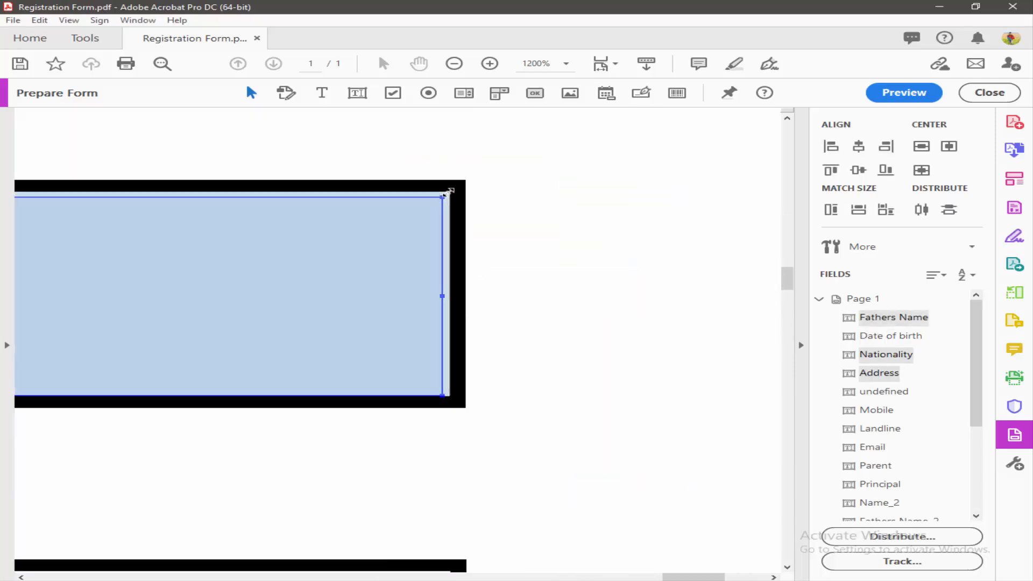
pyautogui.scroll(-6, 515, 343)
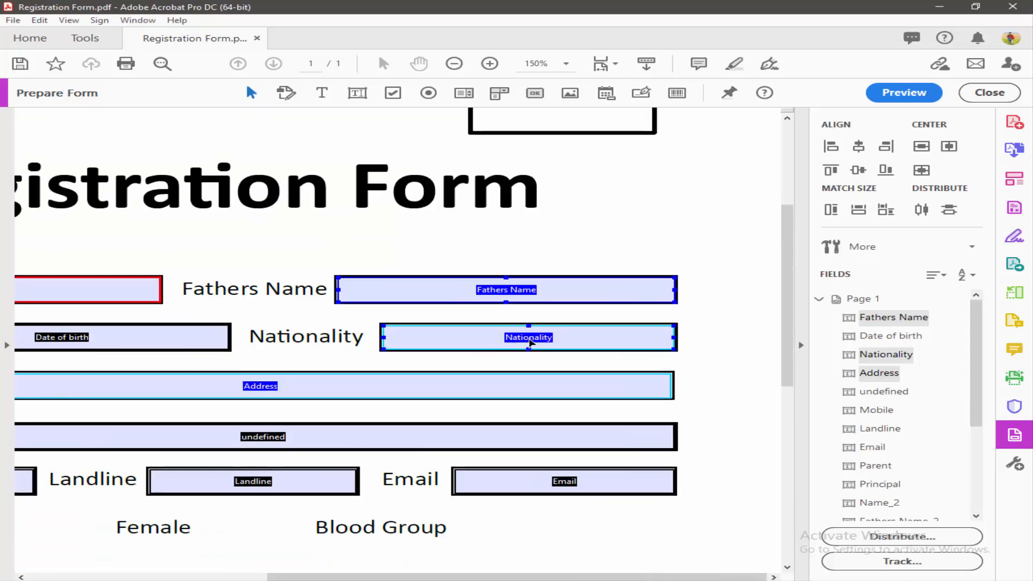
pyautogui.scroll(-1, 309, 387)
pyautogui.moveTo(381, 576); pyautogui.dragTo(257, 568)
pyautogui.click(278, 478)
pyautogui.scroll(3, 249, 474)
pyautogui.scroll(-2, 246, 476)
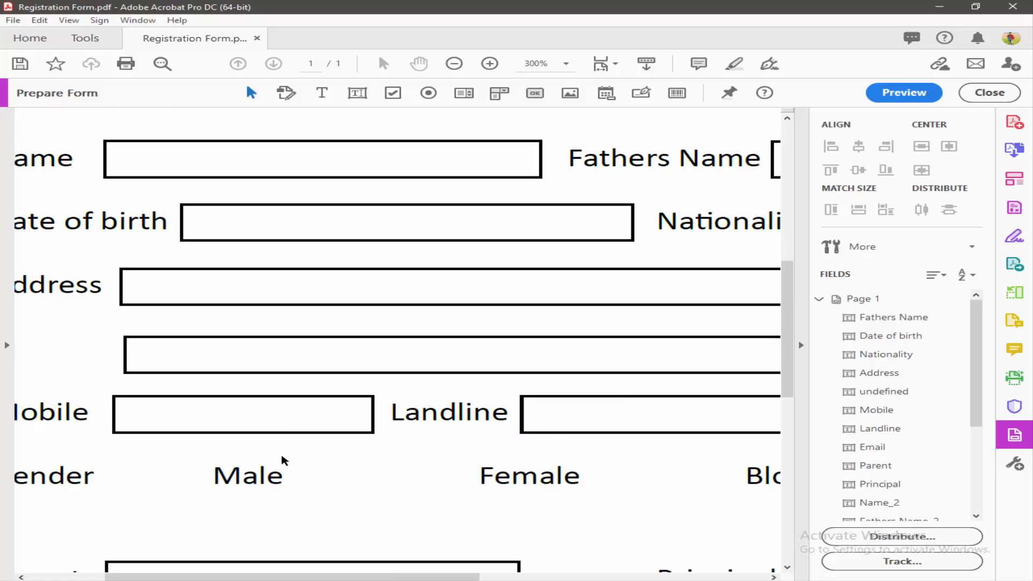
# Step: Place Group6 radio buttons beside Male and Female in the same group
pyautogui.click(427, 93)
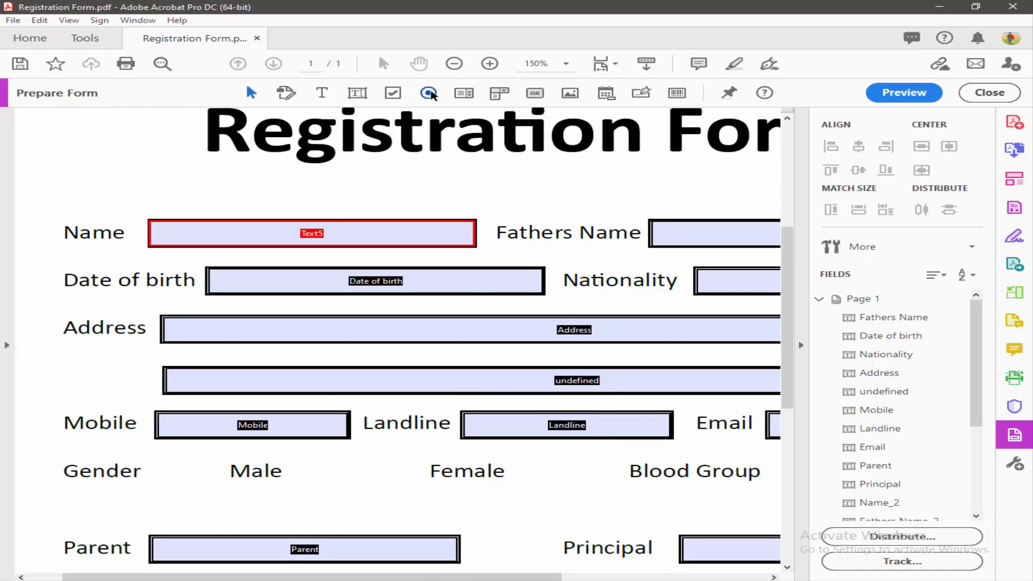
pyautogui.moveTo(289, 458)
pyautogui.mouseDown()
pyautogui.moveTo(347, 488)
pyautogui.moveTo(339, 485)
pyautogui.mouseUp()
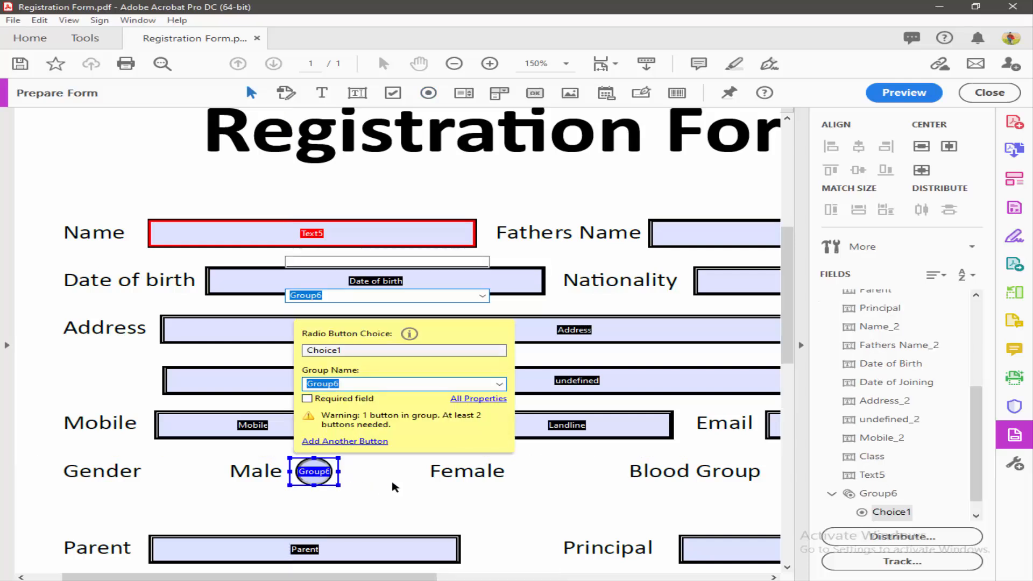
pyautogui.scroll(2, 392, 484)
pyautogui.scroll(-1, 371, 481)
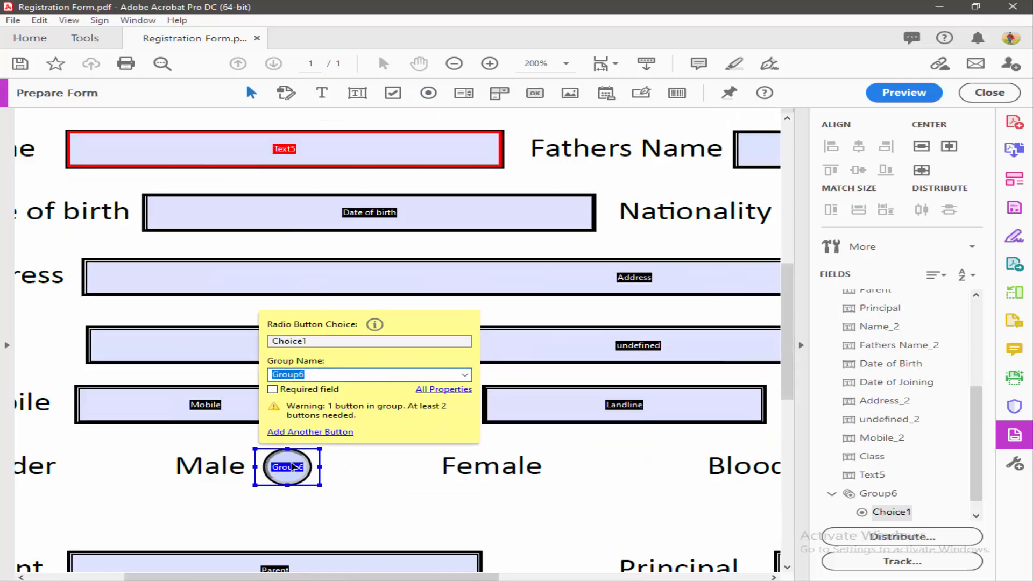
pyautogui.click(309, 432)
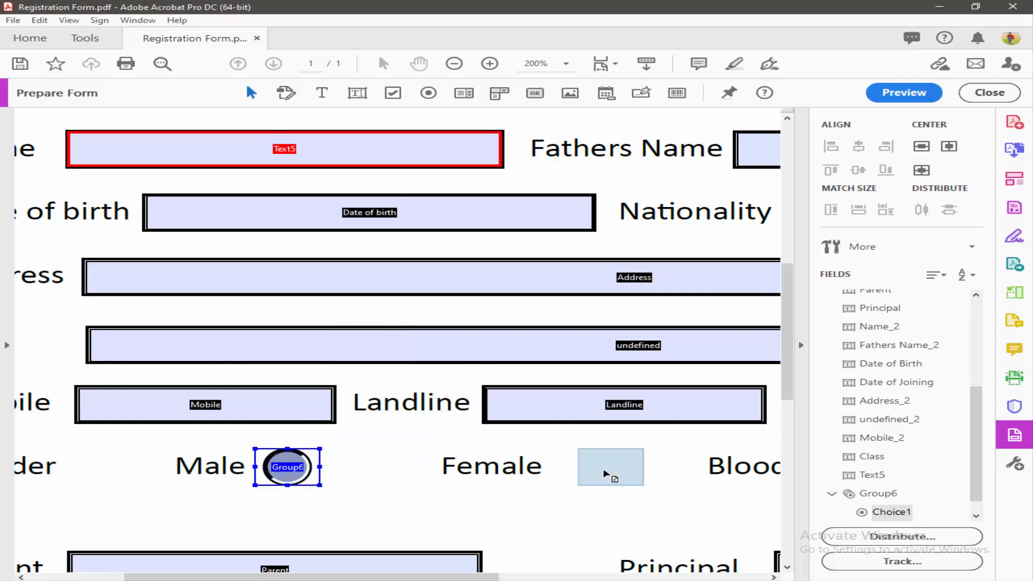
pyautogui.click(589, 472)
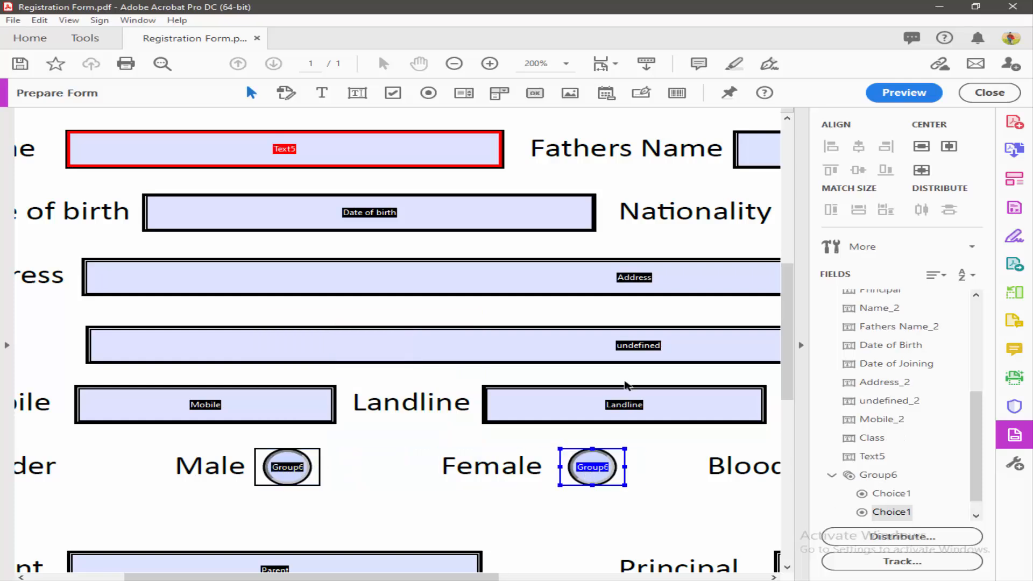
# Step: Preview the form, toggle Male and Female to confirm only one stays selected, then resume editing
pyautogui.click(909, 92)
pyautogui.click(575, 476)
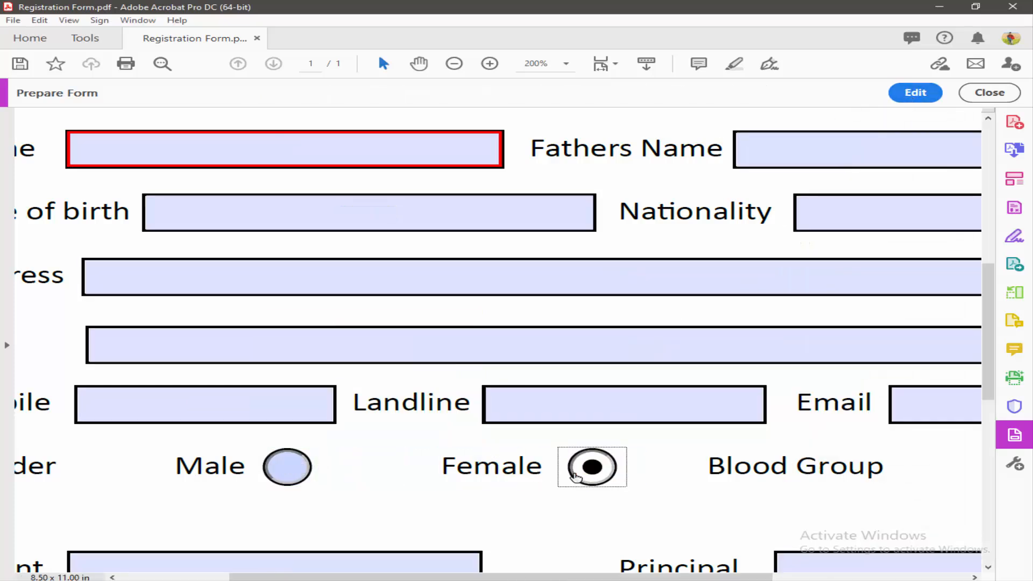
pyautogui.click(280, 471)
pyautogui.click(590, 470)
pyautogui.click(276, 473)
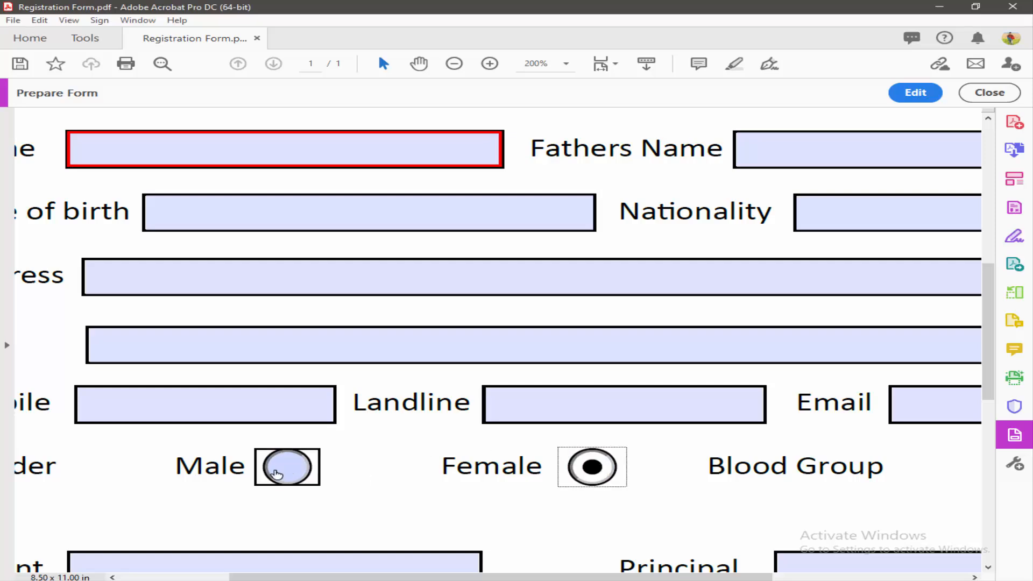
pyautogui.click(590, 470)
pyautogui.hotkey('ctrl', '1')
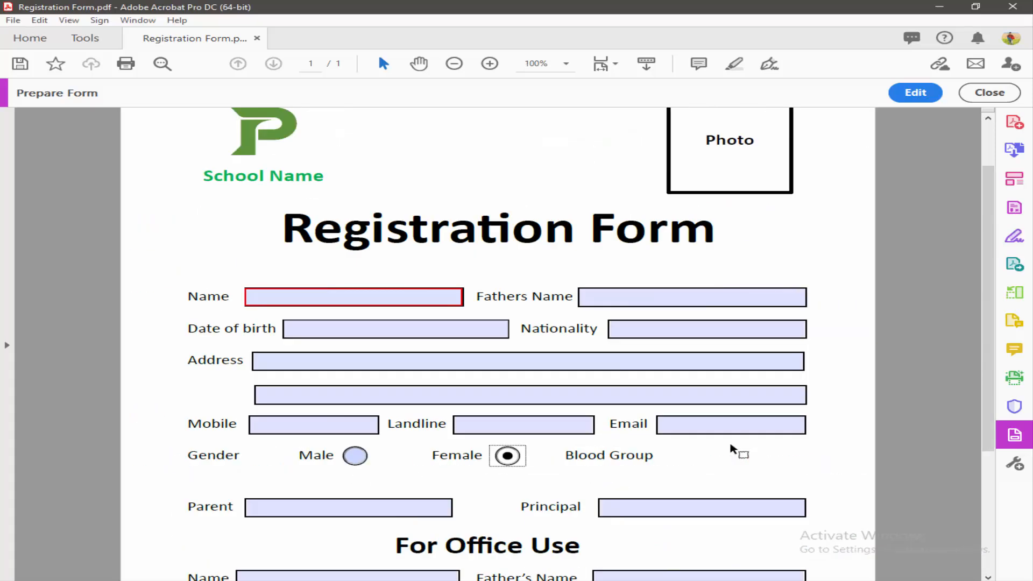
pyautogui.click(915, 92)
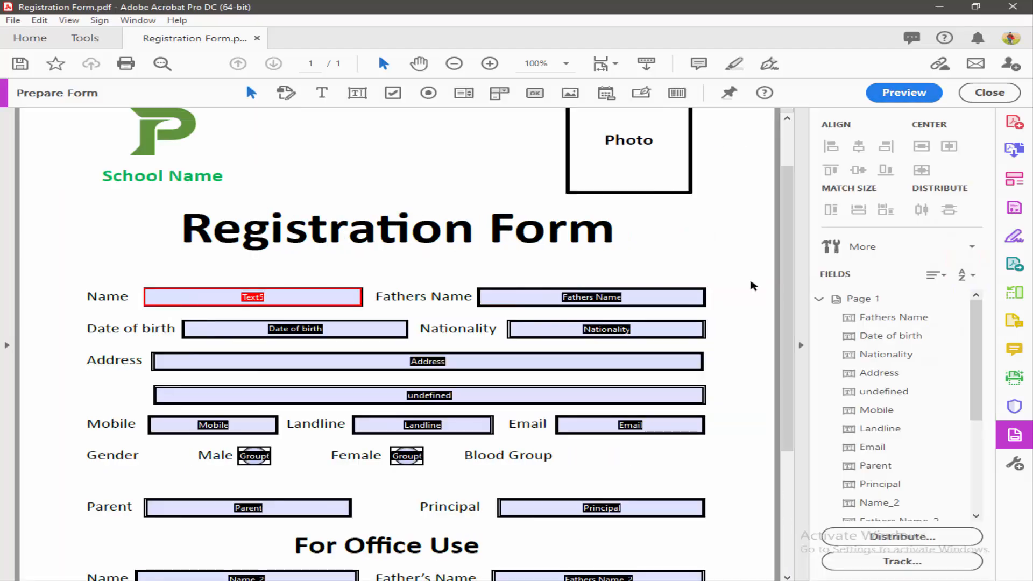
# Step: Draw a dropdown field beside Blood Group and name it B+
pyautogui.scroll(3, 640, 471)
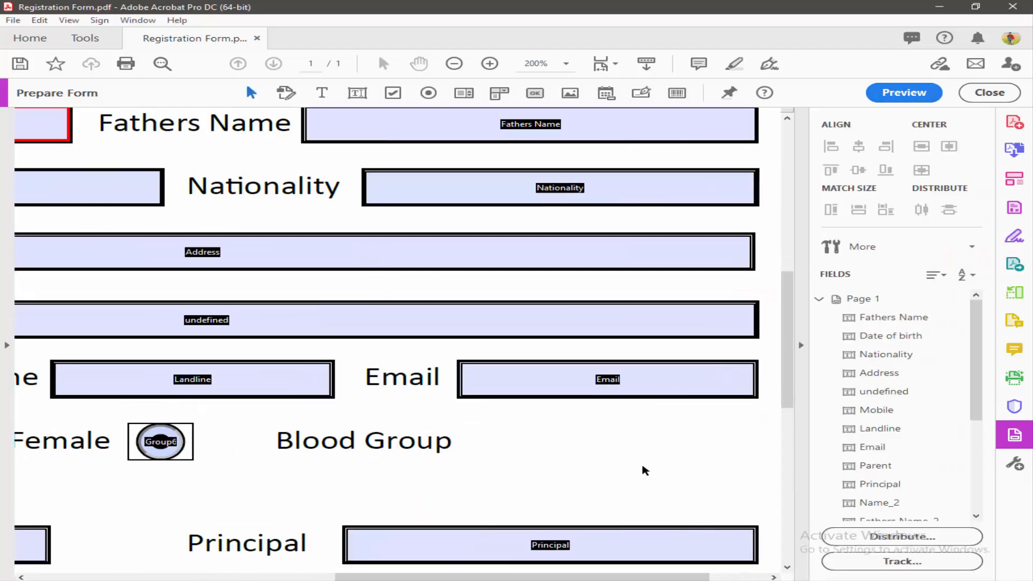
pyautogui.scroll(1, 645, 471)
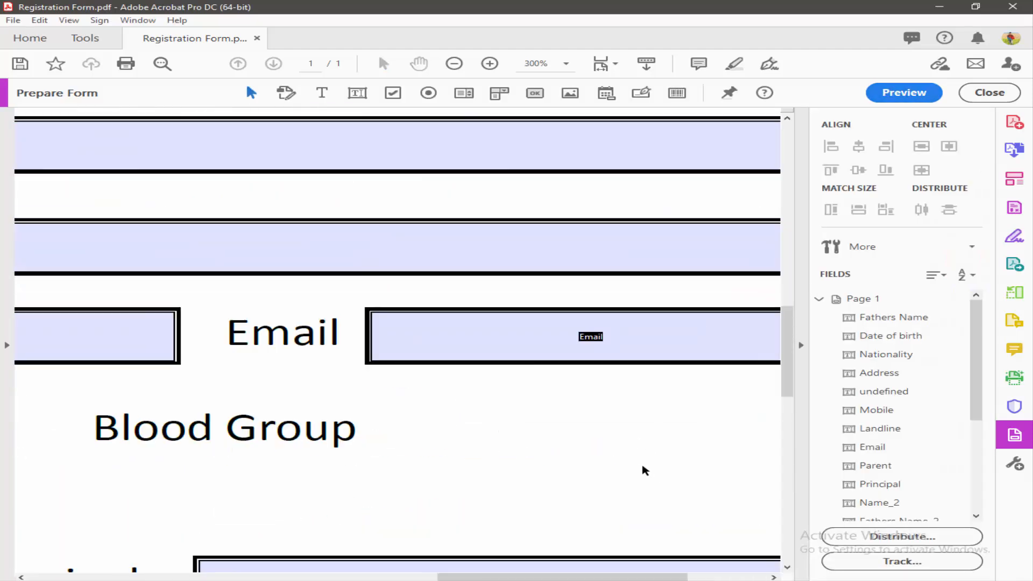
pyautogui.click(499, 94)
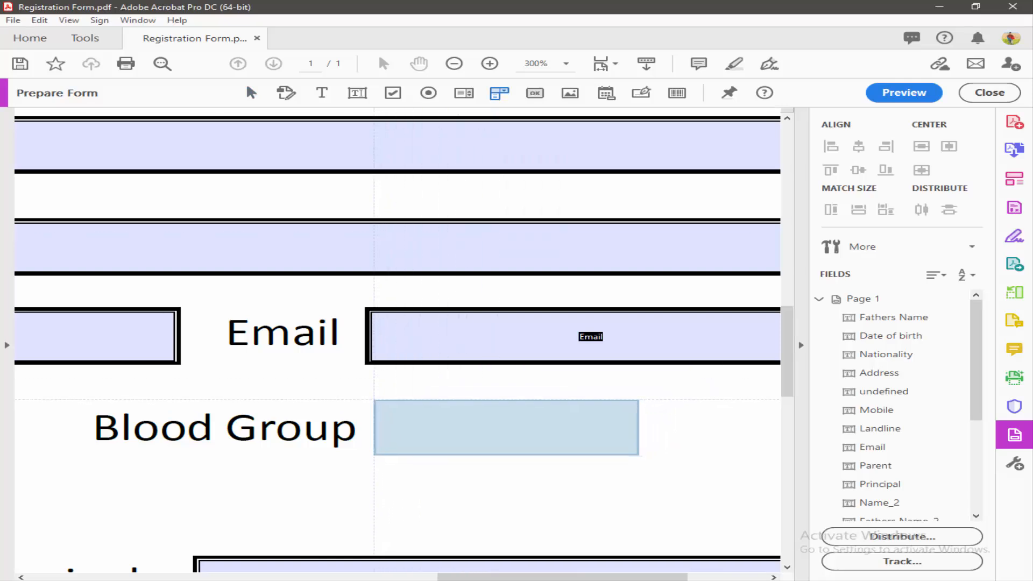
pyautogui.moveTo(374, 400); pyautogui.dragTo(445, 447)
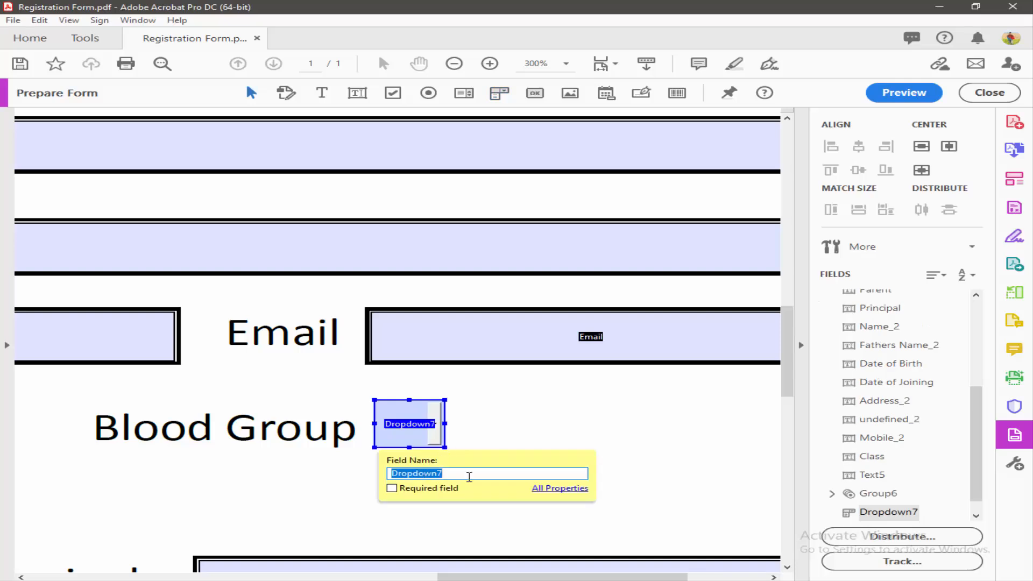
pyautogui.write('Ab+')
pyautogui.press('Return')
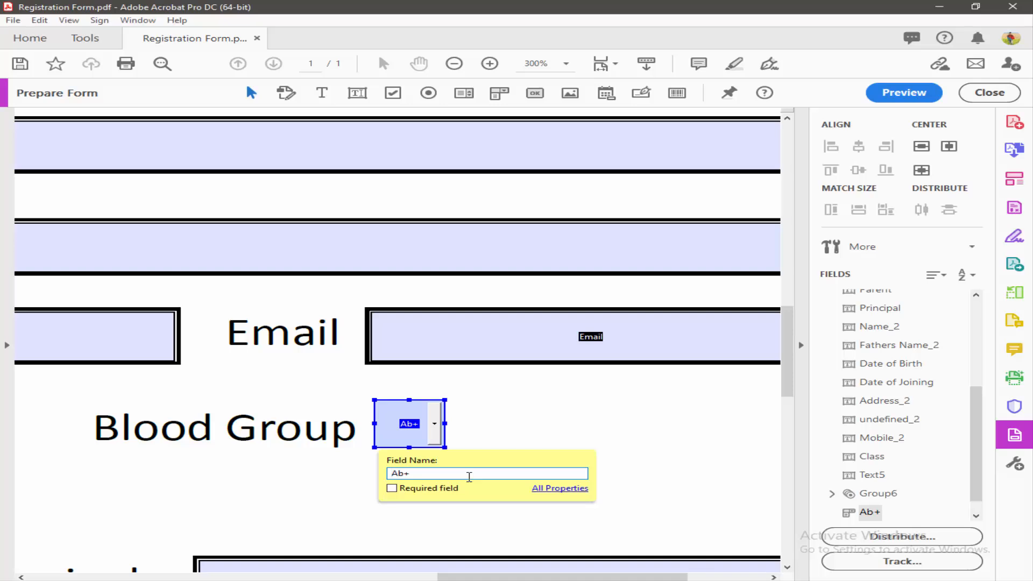
pyautogui.press('Return')
pyautogui.press('Return')
pyautogui.click(526, 513)
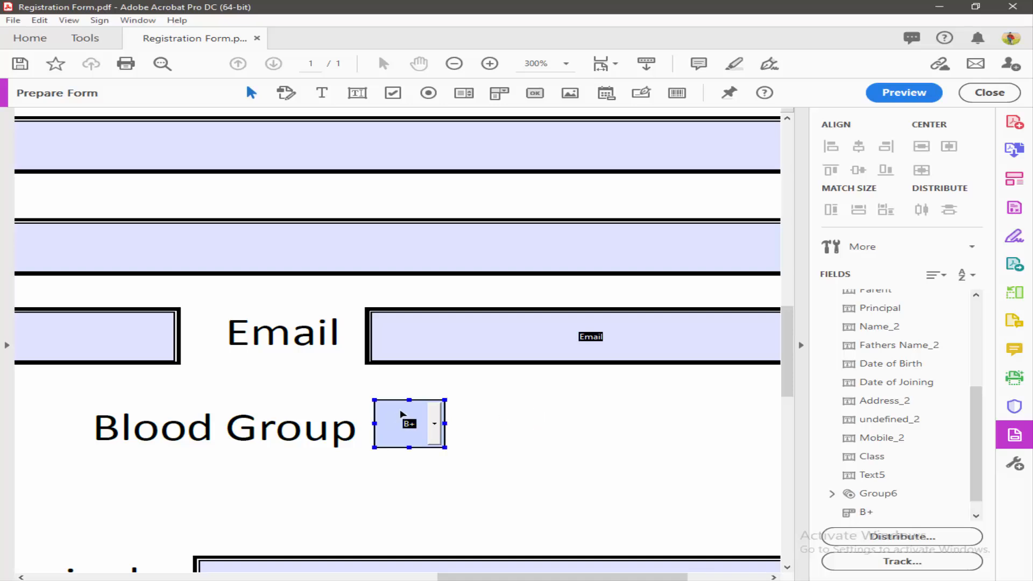
# Step: Add AB+, O+ and B+ as list items in the dropdown's Options properties
pyautogui.rightClick(401, 414)
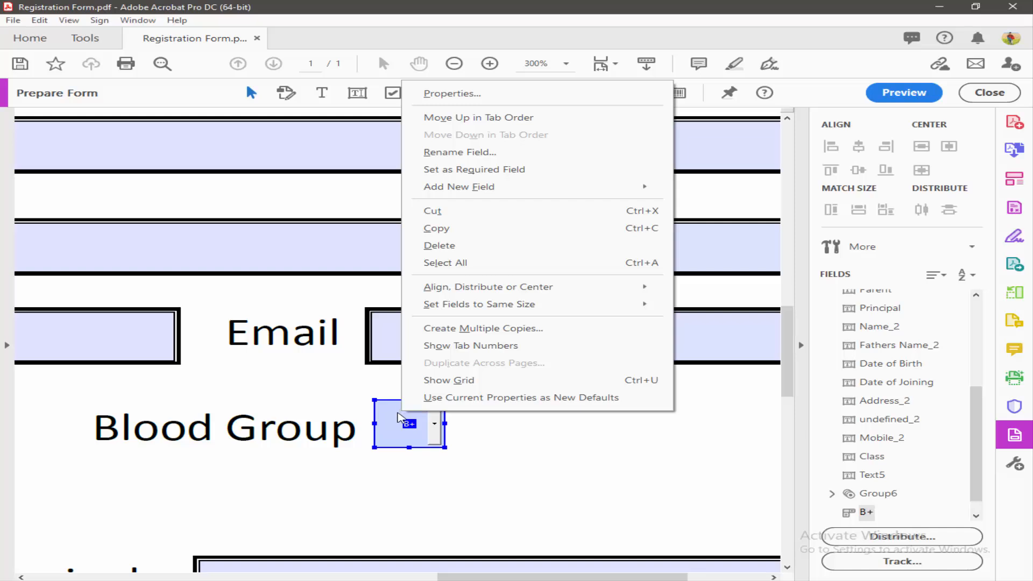
pyautogui.click(461, 93)
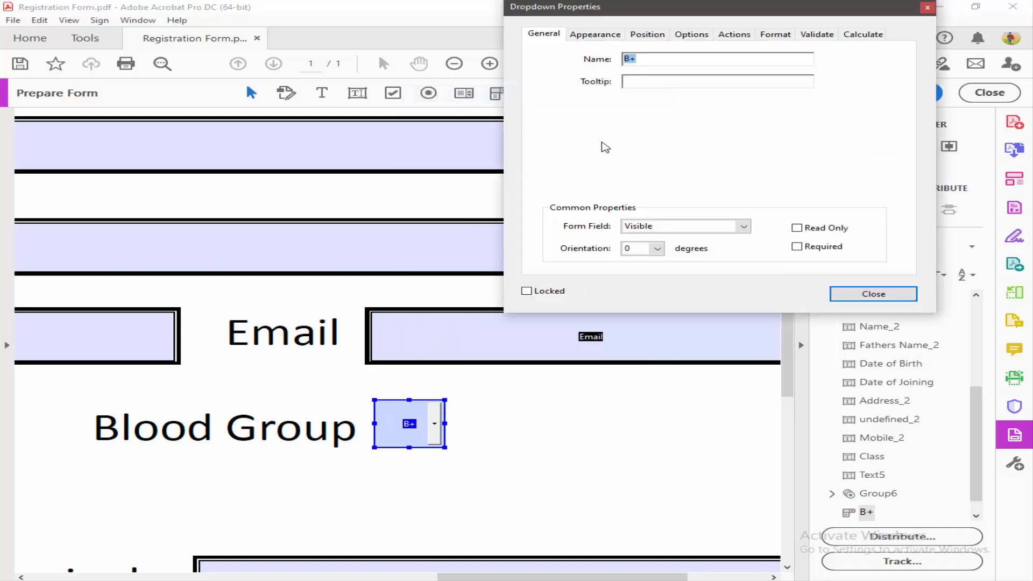
pyautogui.click(693, 34)
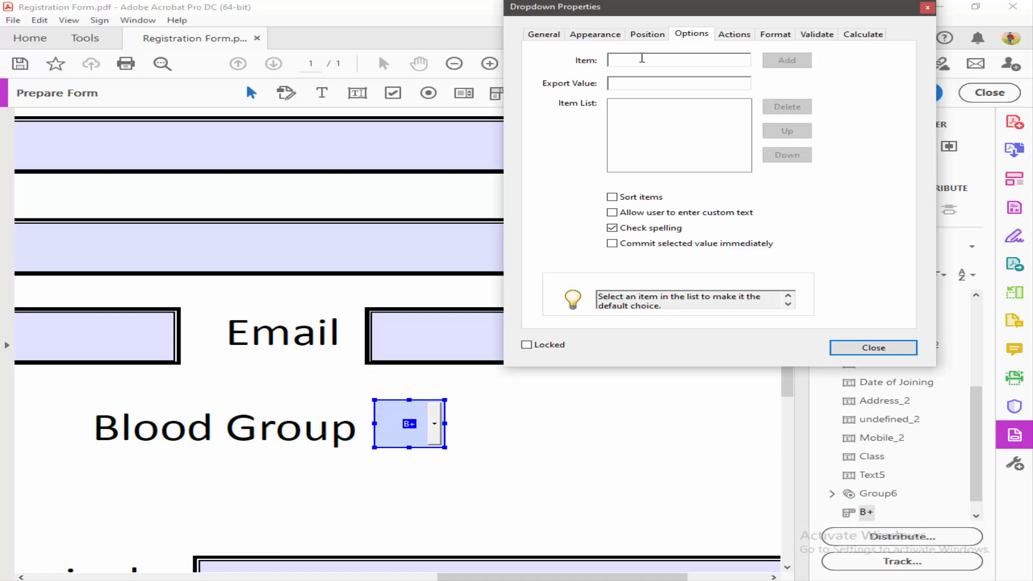
pyautogui.click(633, 83)
pyautogui.write('AB+')
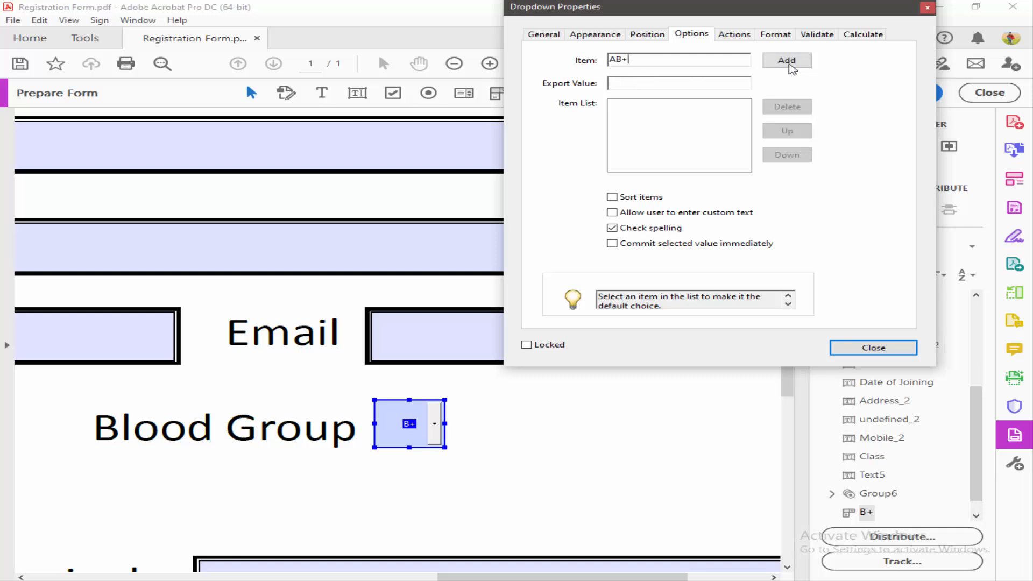
pyautogui.click(786, 60)
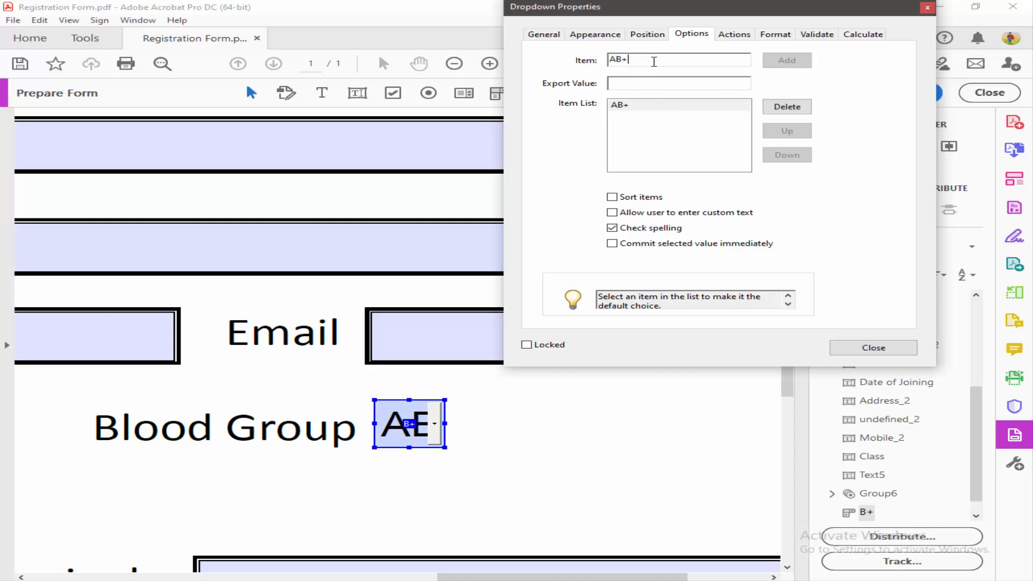
pyautogui.write('O')
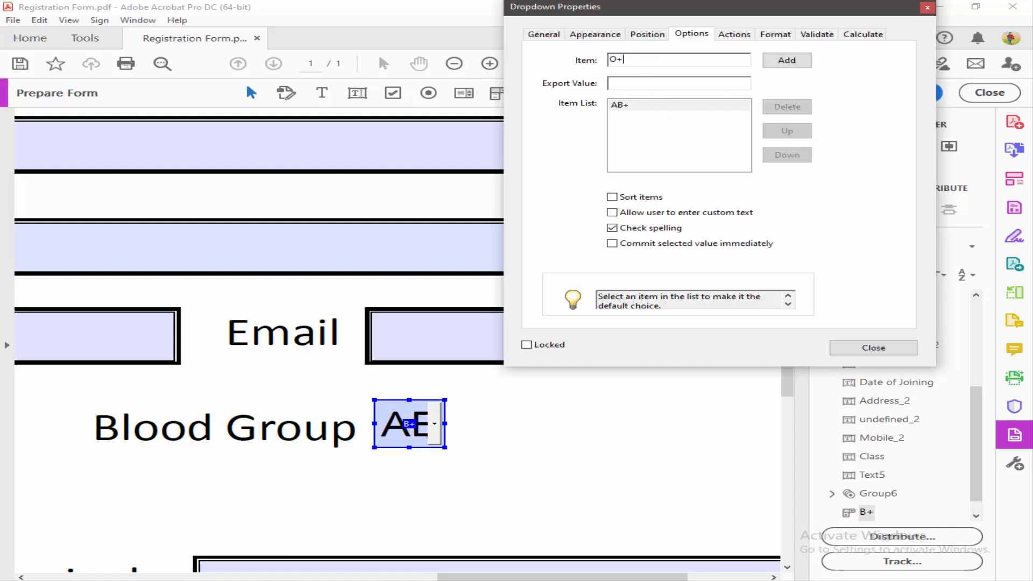
pyautogui.write('+')
pyautogui.click(769, 62)
pyautogui.click(686, 60)
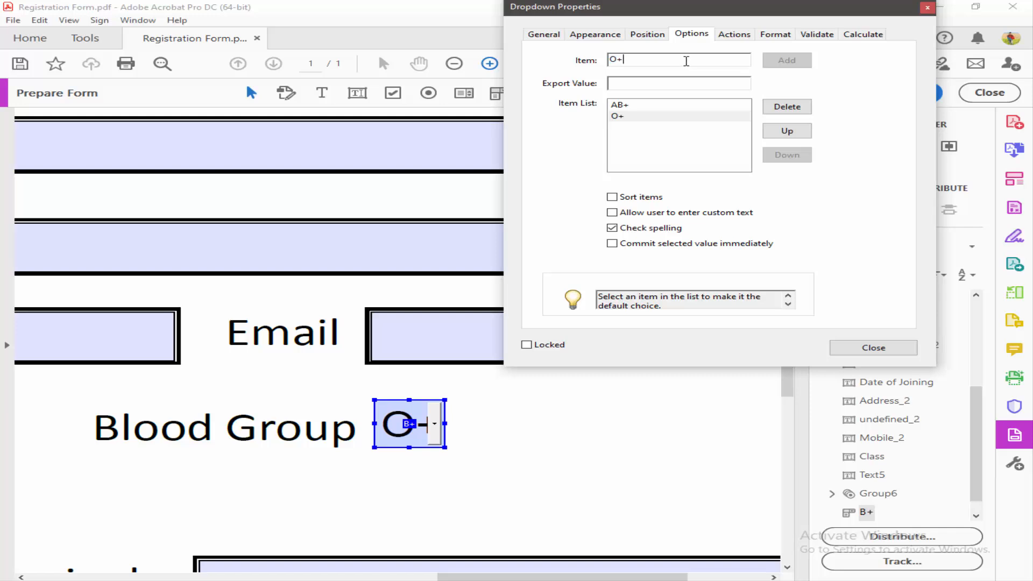
pyautogui.moveTo(686, 61); pyautogui.dragTo(541, 56)
pyautogui.write('B')
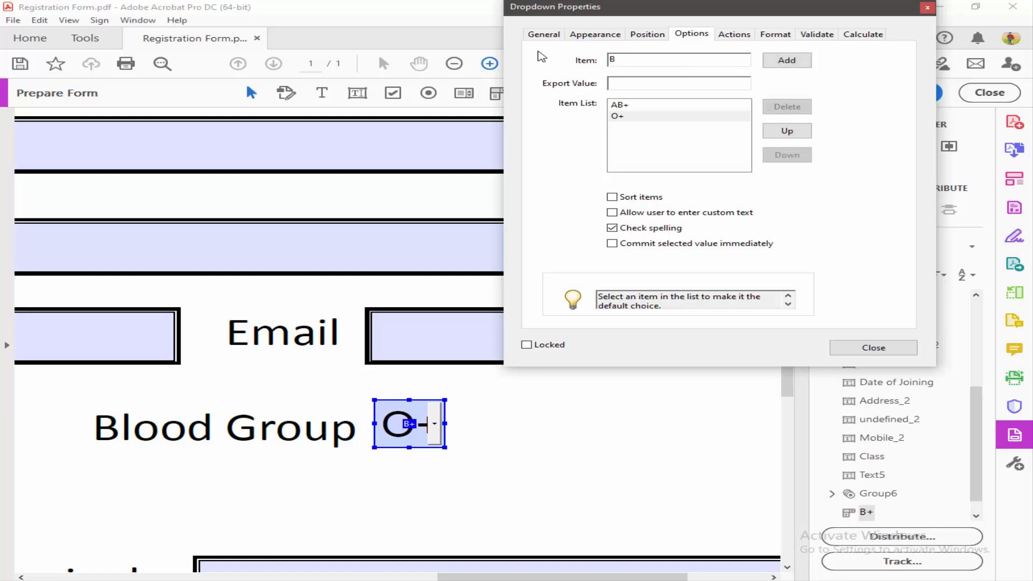
pyautogui.write('+')
pyautogui.click(786, 60)
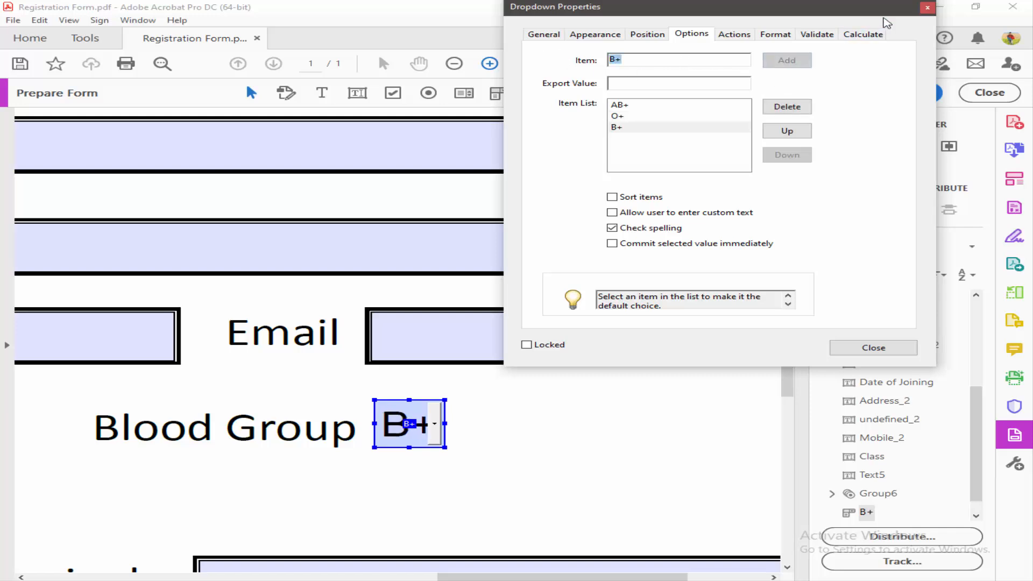
pyautogui.click(925, 9)
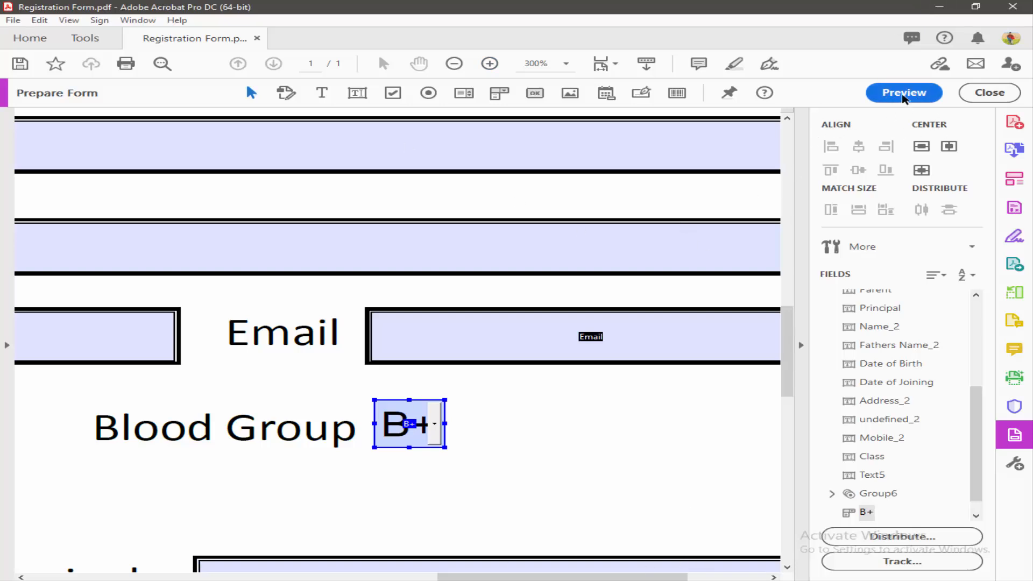
# Step: In preview, pick O+ and then B+ from the Blood Group dropdown
pyautogui.click(897, 92)
pyautogui.click(434, 423)
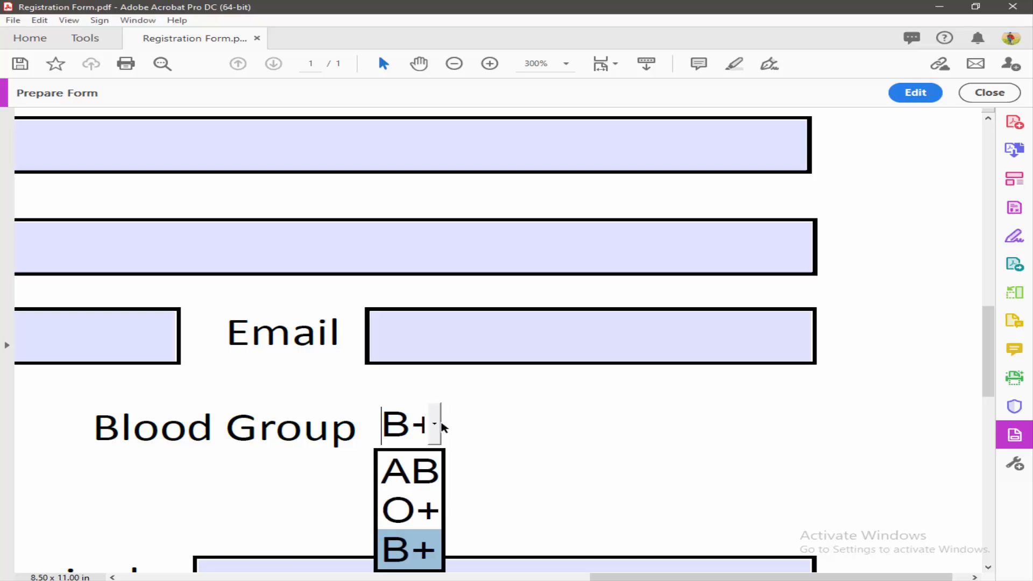
pyautogui.scroll(-1, 542, 427)
pyautogui.click(409, 449)
pyautogui.click(437, 373)
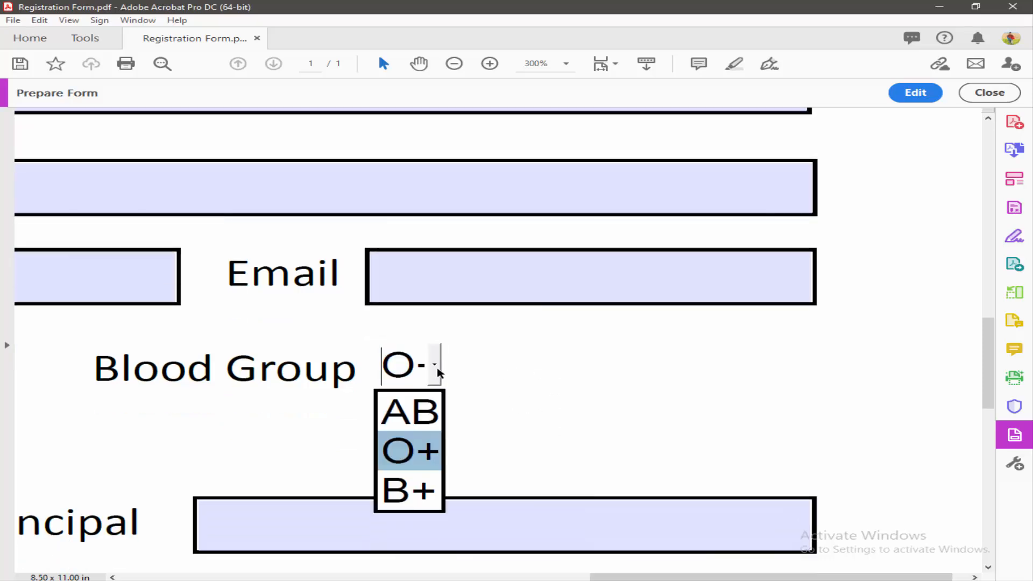
pyautogui.click(393, 492)
# Step: Scroll through the previewed form to review the filled fields
pyautogui.scroll(-1, 467, 390)
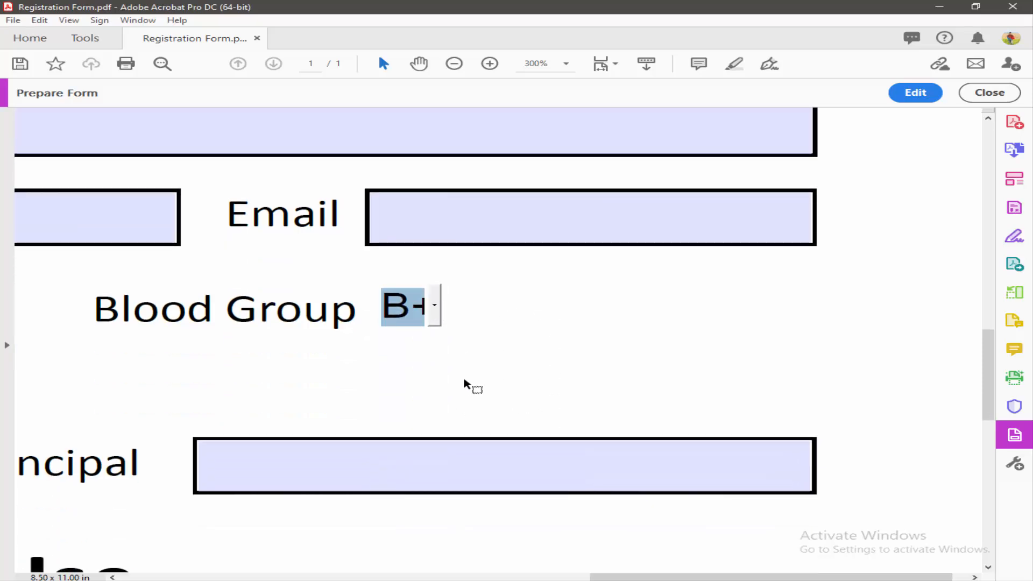
pyautogui.keyDown('ctrl'); pyautogui.scroll(-4, 464, 383); pyautogui.keyUp('ctrl')
pyautogui.scroll(-1, 466, 383)
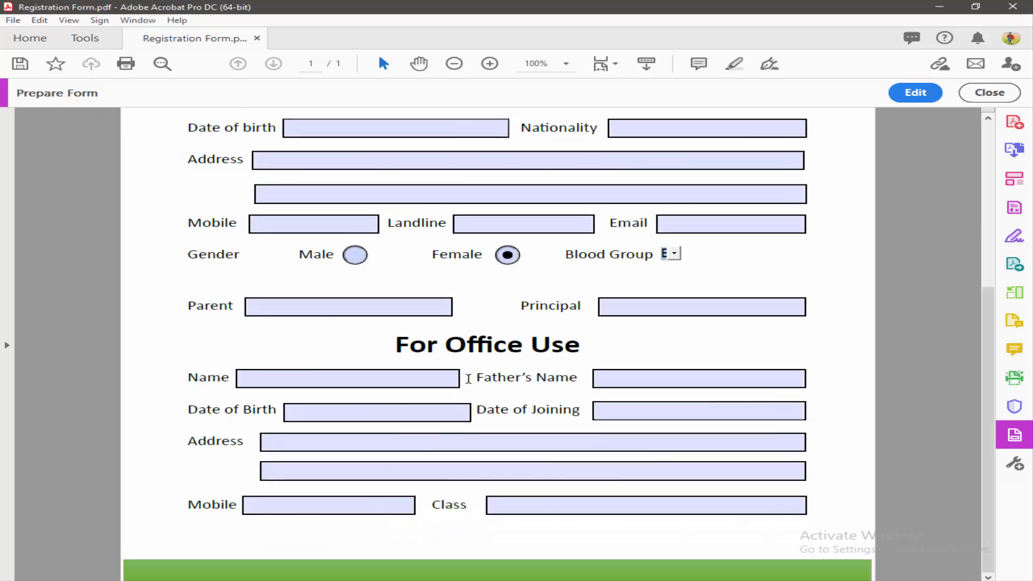
pyautogui.scroll(2, 469, 379)
pyautogui.scroll(-1, 475, 387)
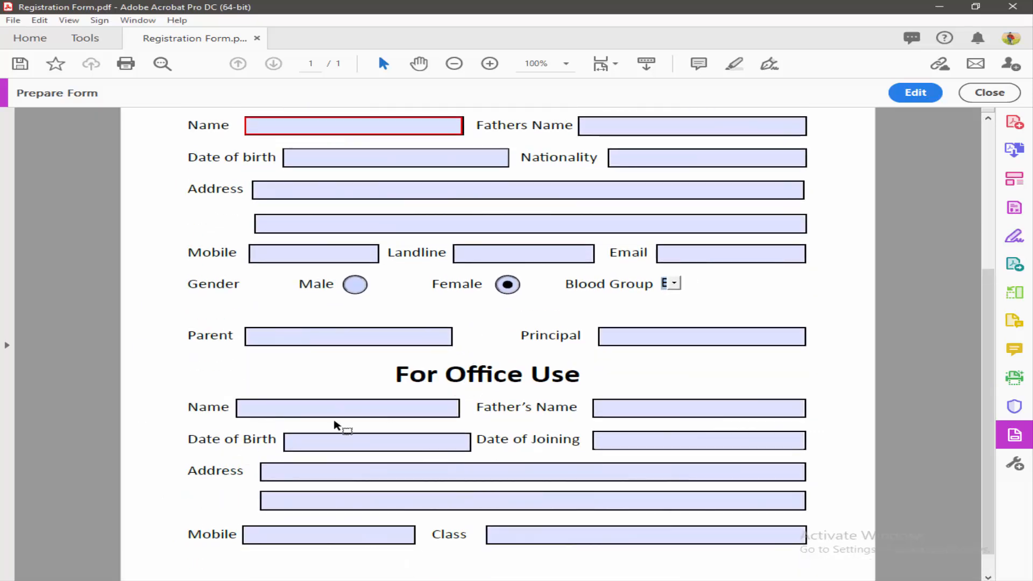
pyautogui.keyDown('ctrl'); pyautogui.scroll(3, 398, 429); pyautogui.keyUp('ctrl')
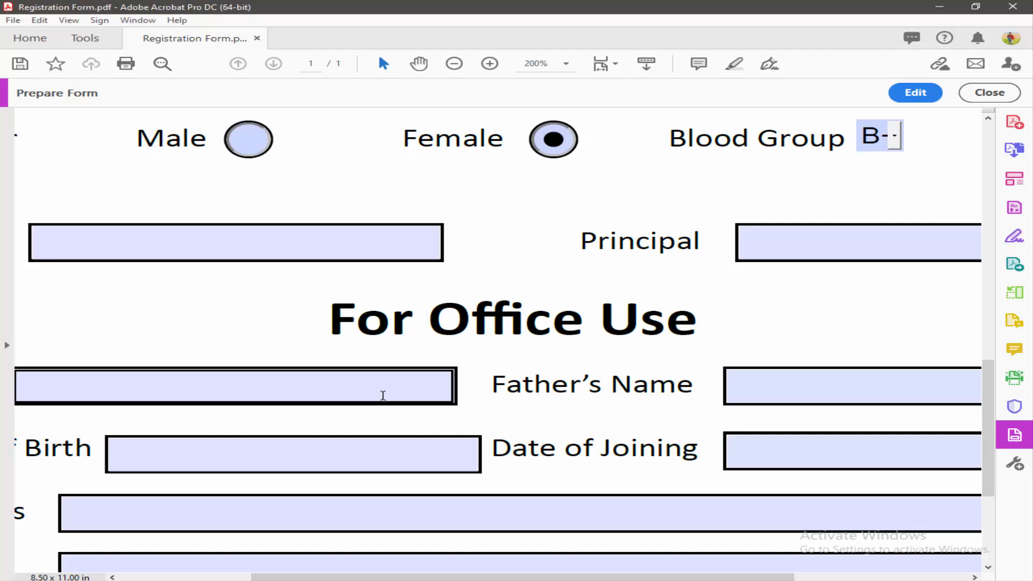
pyautogui.scroll(-3, 780, 208)
pyautogui.scroll(5, 757, 240)
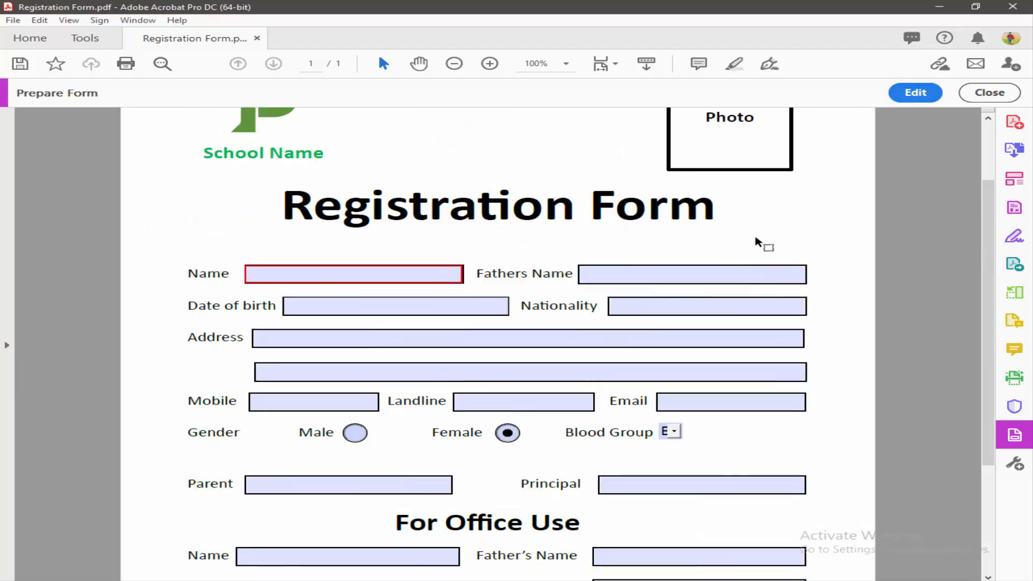
pyautogui.scroll(3, 775, 232)
pyautogui.scroll(-2, 822, 265)
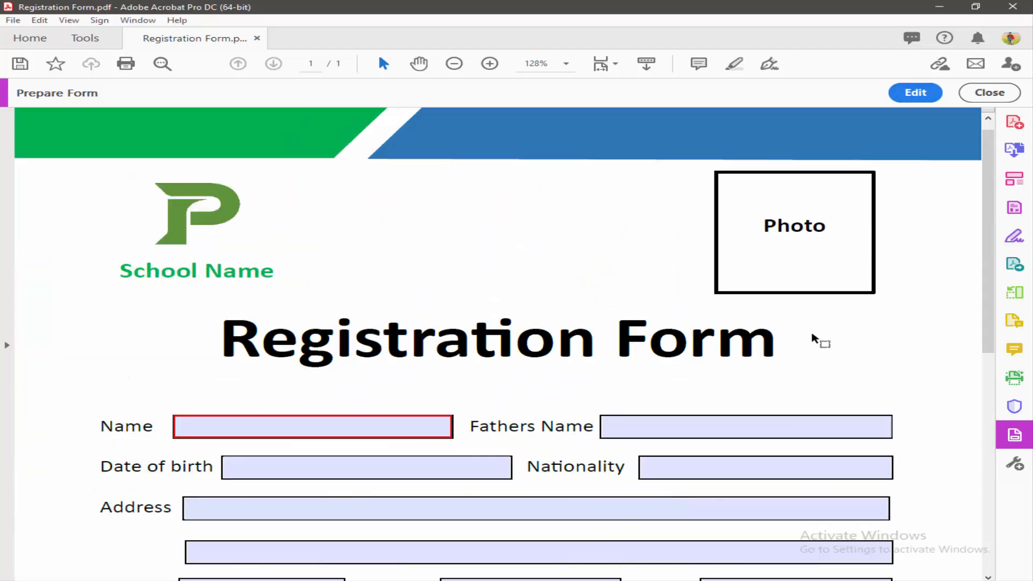
pyautogui.scroll(2, 902, 317)
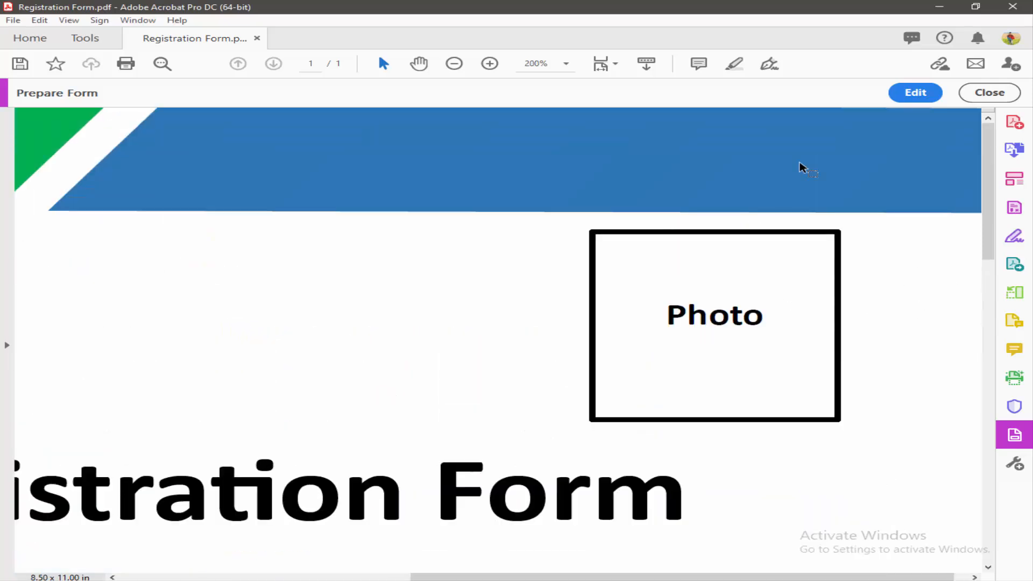
# Step: Back in edit mode, draw an image field over the Photo box
pyautogui.click(921, 93)
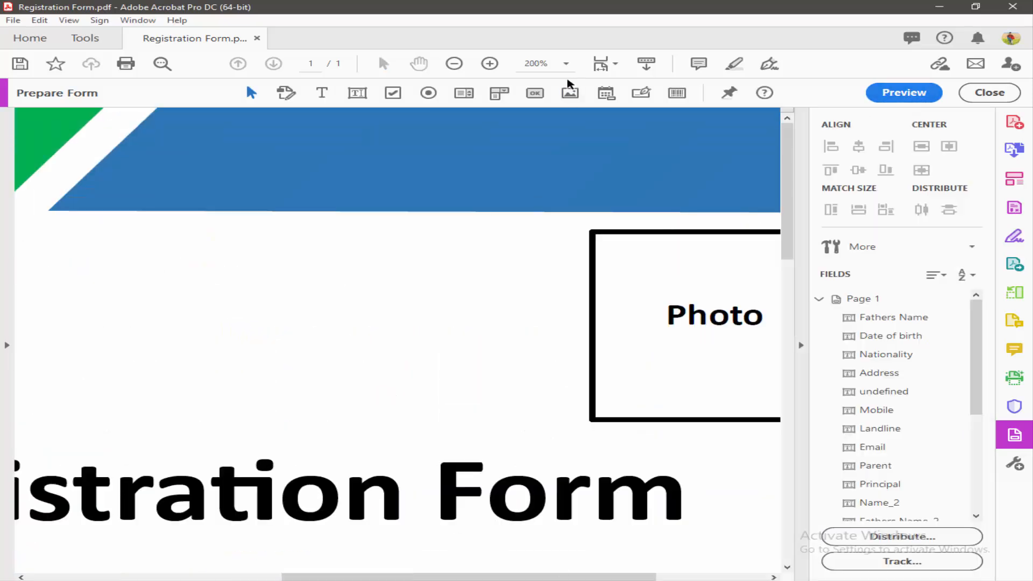
pyautogui.moveTo(494, 576); pyautogui.dragTo(607, 570)
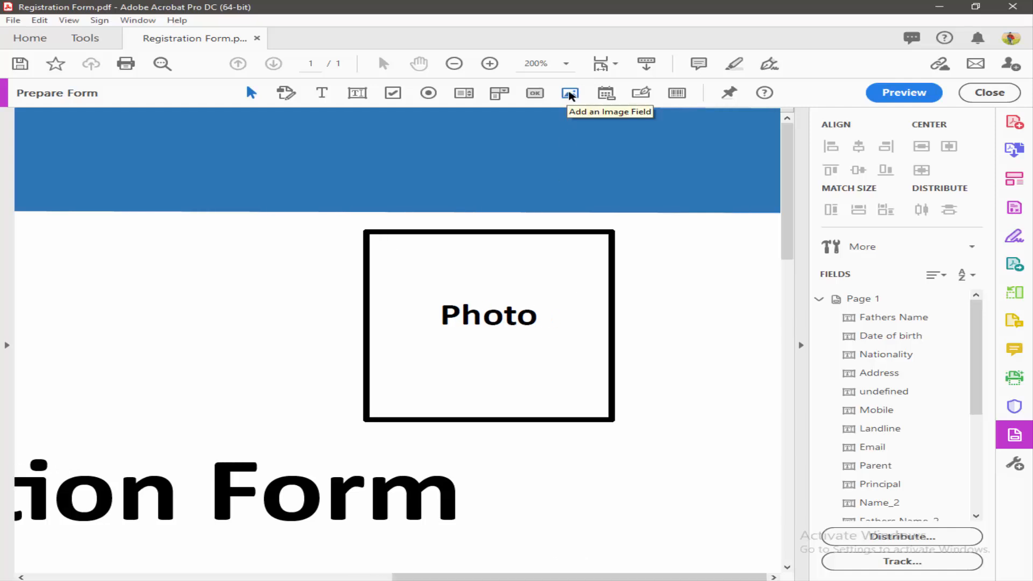
pyautogui.click(570, 94)
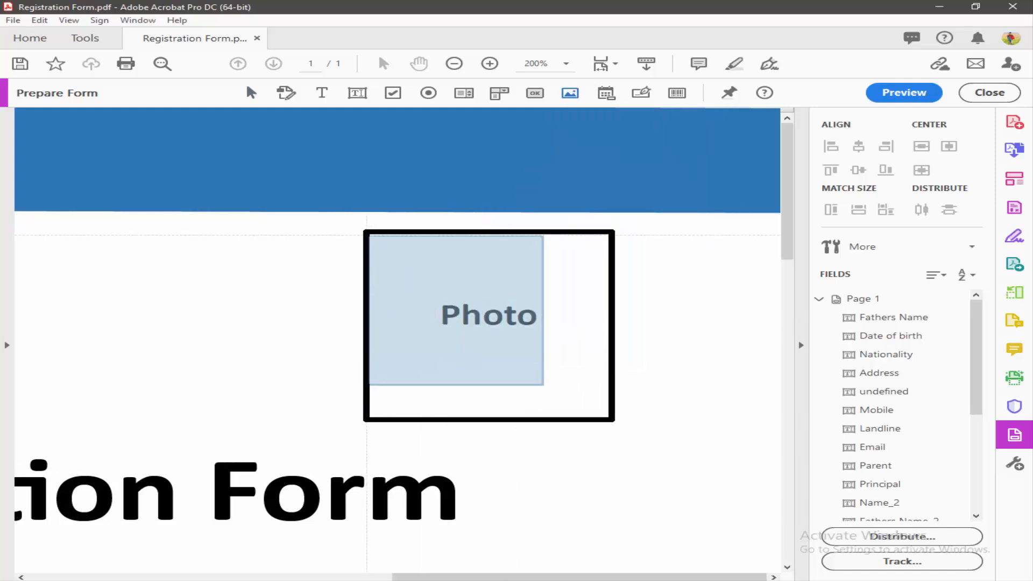
pyautogui.moveTo(368, 232); pyautogui.dragTo(608, 418)
# Step: In preview, load the portrait photo file into the image field
pyautogui.click(904, 92)
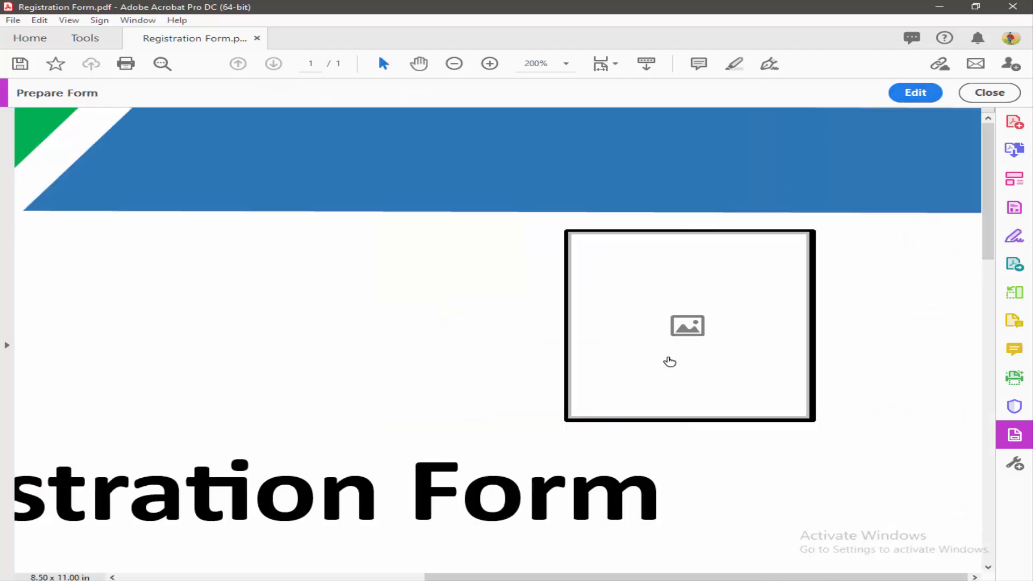
pyautogui.click(694, 330)
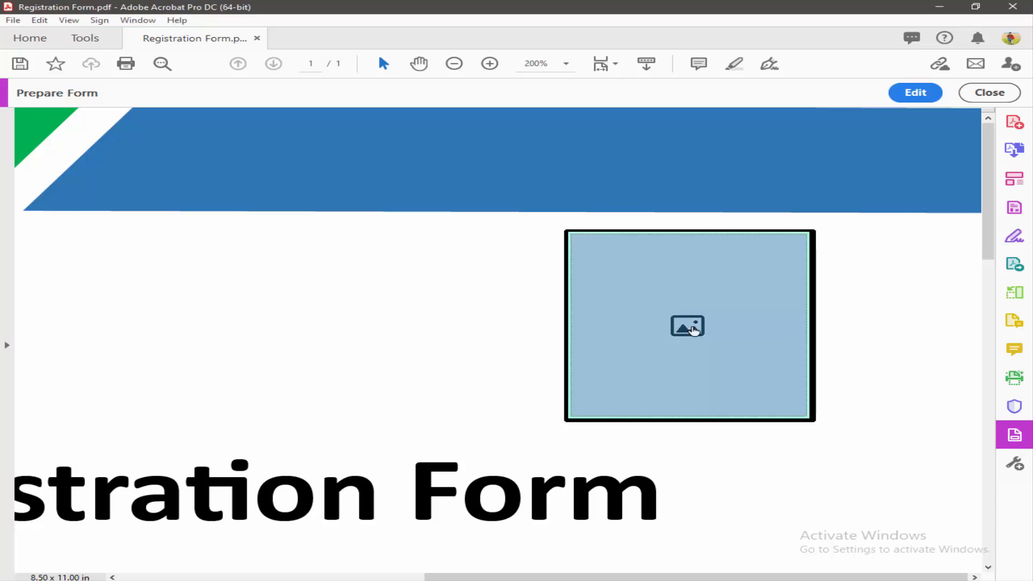
pyautogui.click(601, 171)
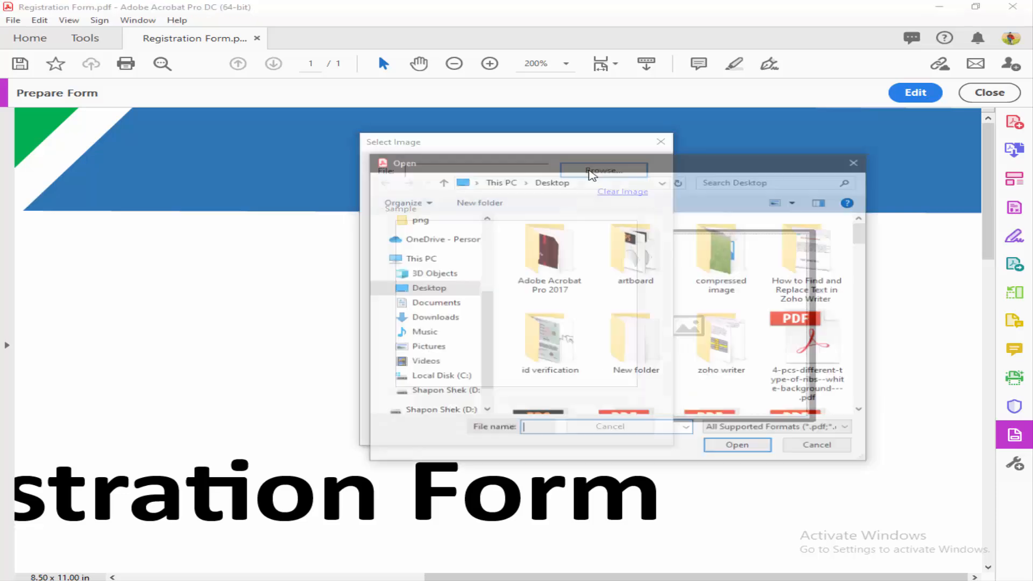
pyautogui.scroll(-5, 721, 308)
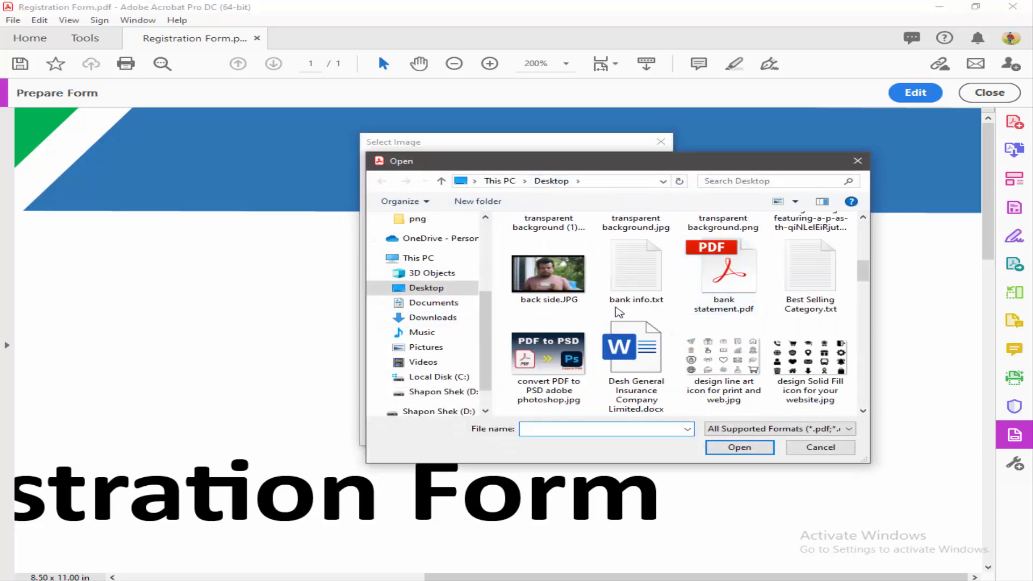
pyautogui.scroll(-10, 630, 312)
pyautogui.doubleClick(721, 279)
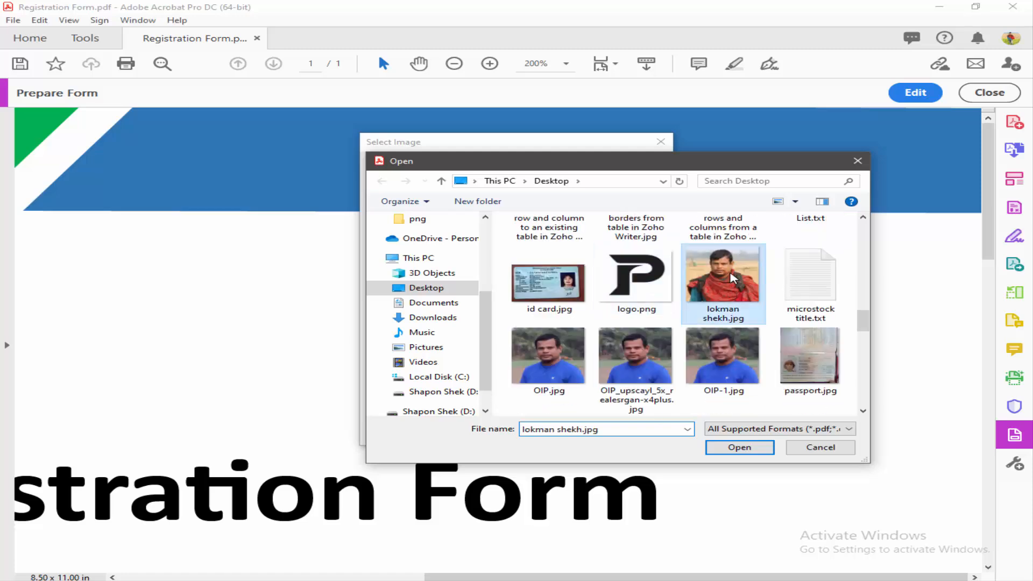
pyautogui.click(511, 426)
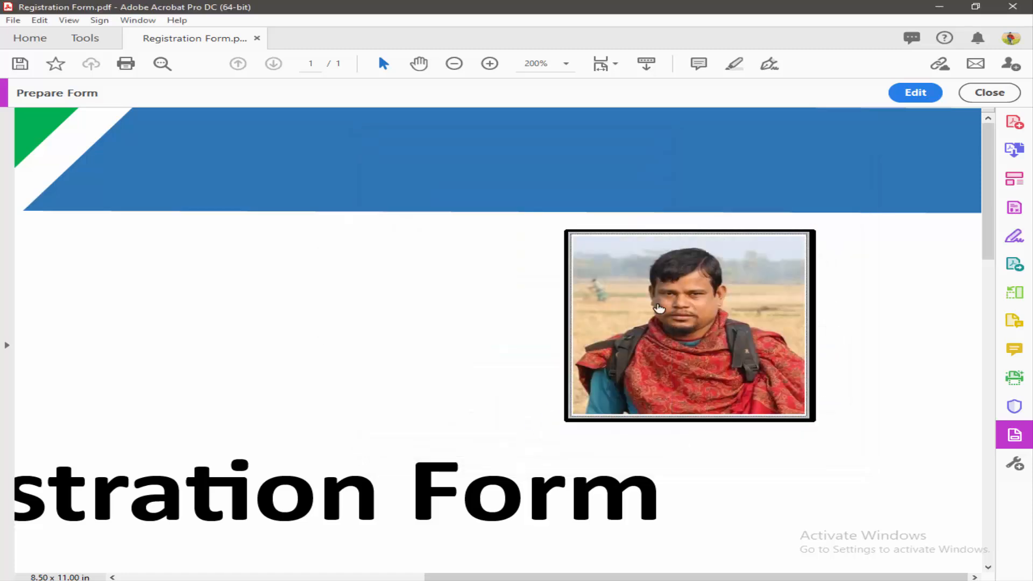
# Step: Fit the page in view, check the photo field, and exit form preparation
pyautogui.hotkey('ctrl', '0')
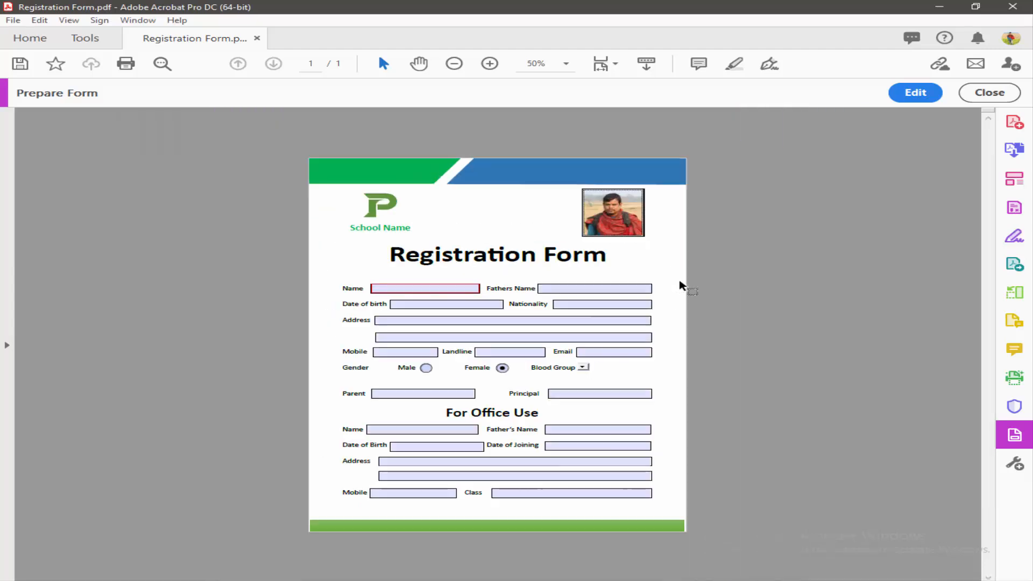
pyautogui.click(650, 176)
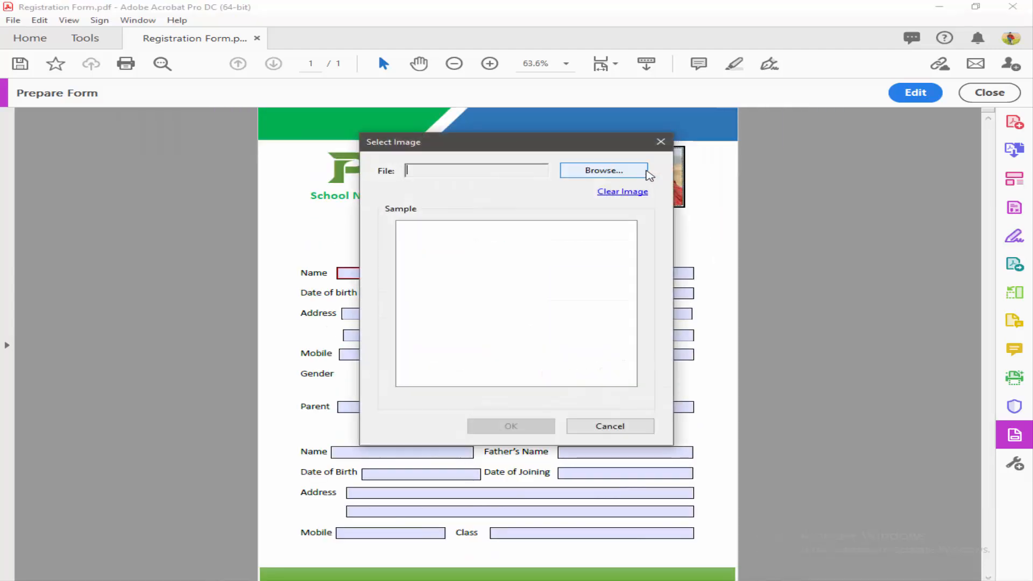
pyautogui.click(657, 142)
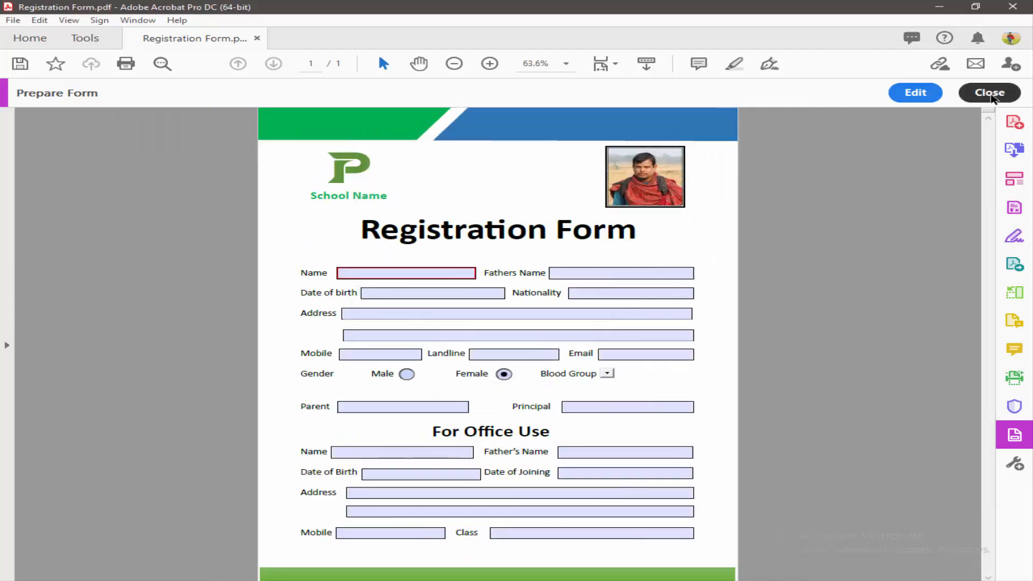
pyautogui.click(986, 95)
# Step: View the form at 100% and select AB from the Blood Group dropdown
pyautogui.hotkey('ctrl', '1')
pyautogui.scroll(-3, 615, 210)
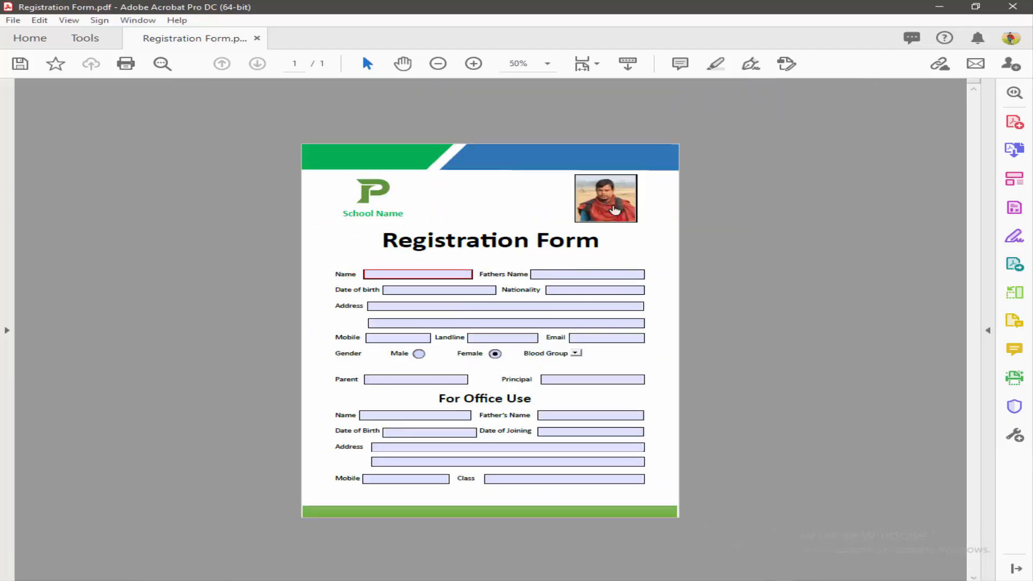
pyautogui.scroll(2, 614, 210)
pyautogui.scroll(-2, 553, 339)
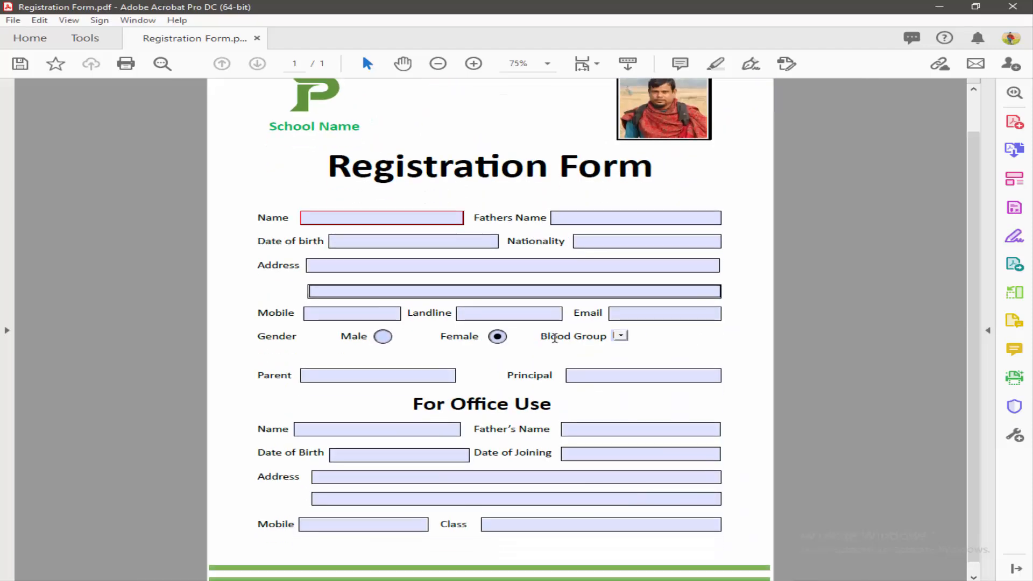
pyautogui.scroll(-2, 554, 339)
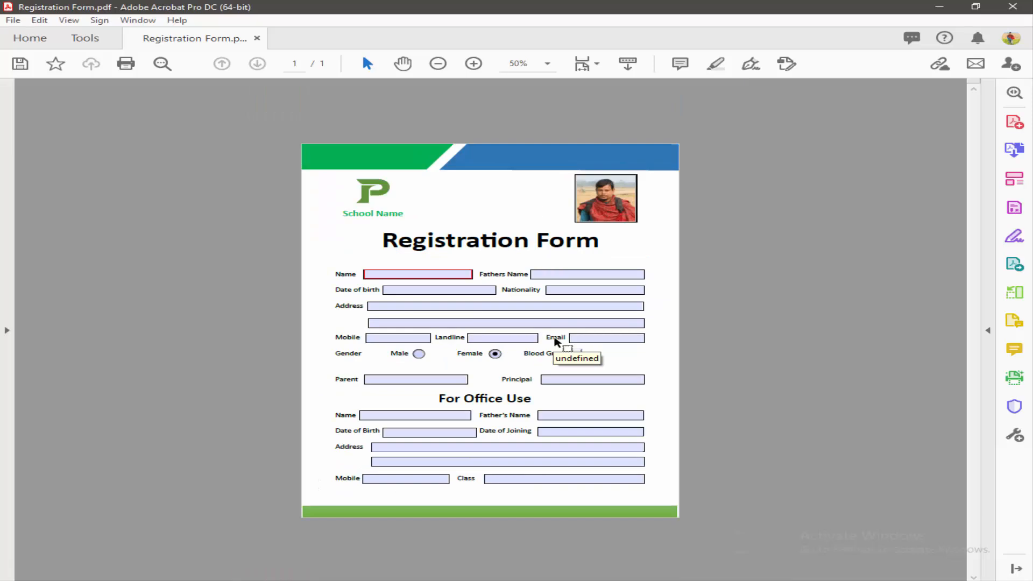
pyautogui.scroll(1, 554, 339)
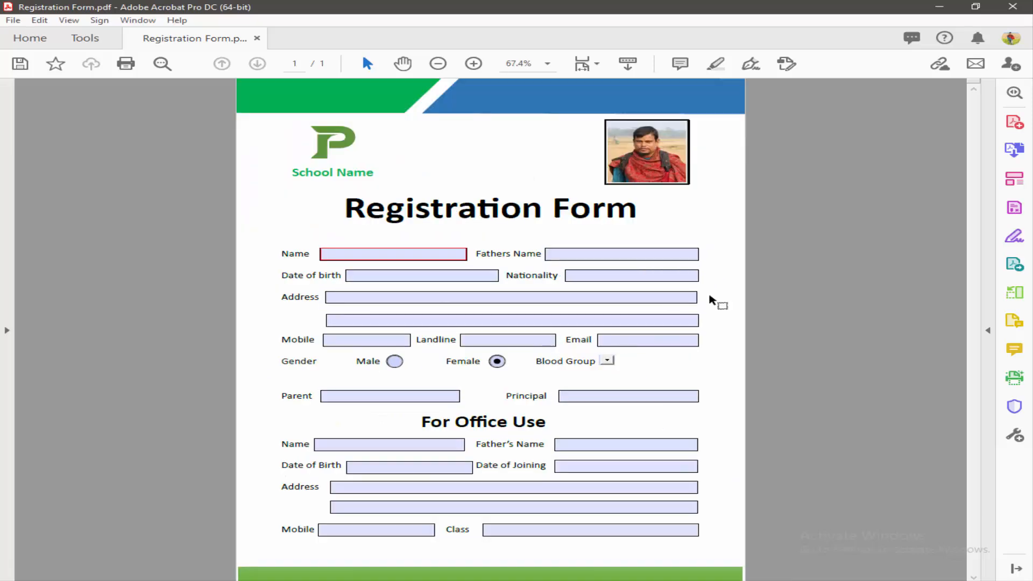
pyautogui.click(607, 360)
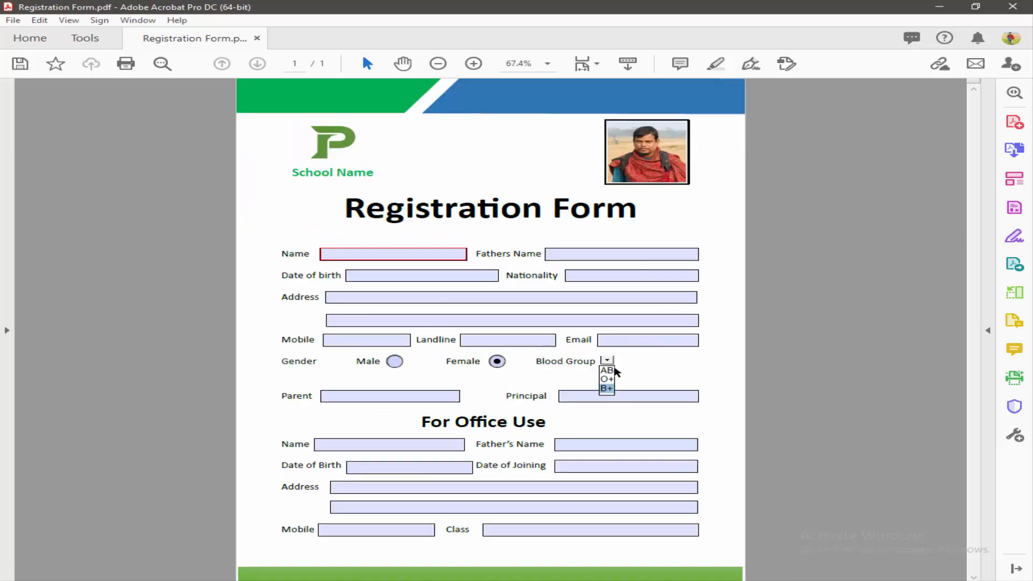
pyautogui.click(606, 379)
pyautogui.click(606, 362)
pyautogui.click(608, 370)
# Step: Scroll over the finished form and bring up the Tools overview
pyautogui.scroll(5, 612, 371)
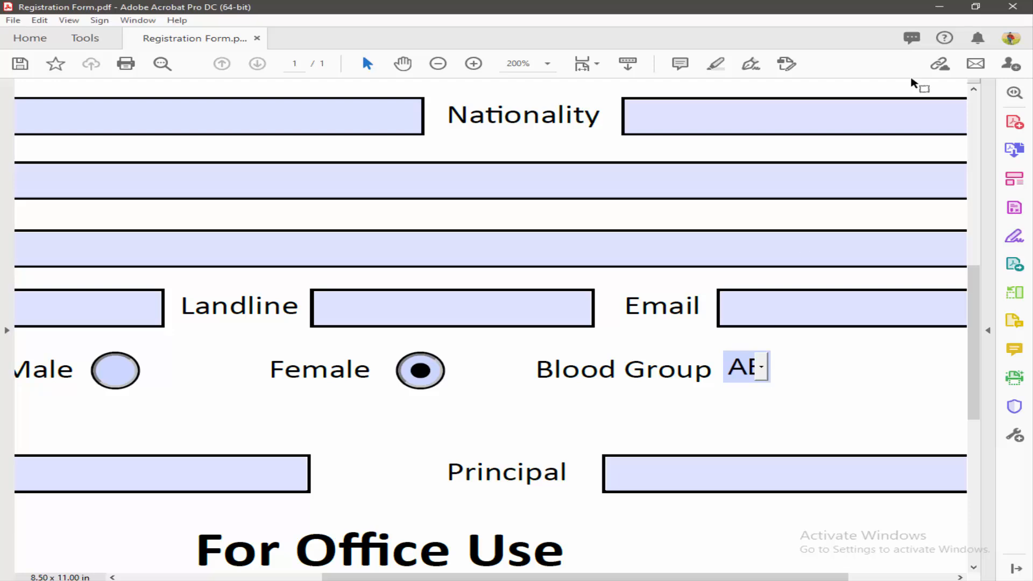
pyautogui.scroll(-5, 832, 146)
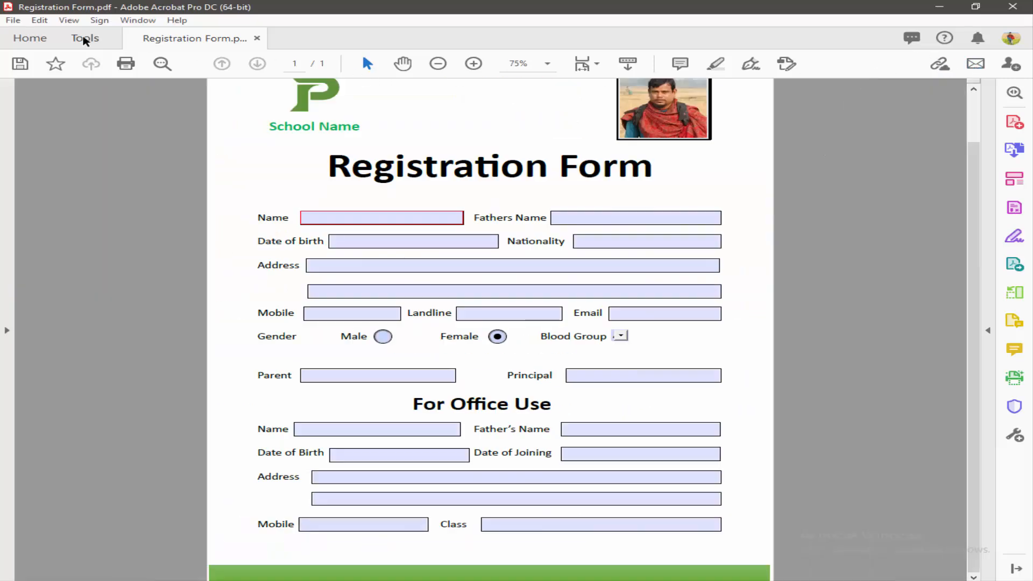
pyautogui.click(85, 38)
# Step: Widen the Blood Group dropdown by dragging its right edge so AB+ fits
pyautogui.click(417, 389)
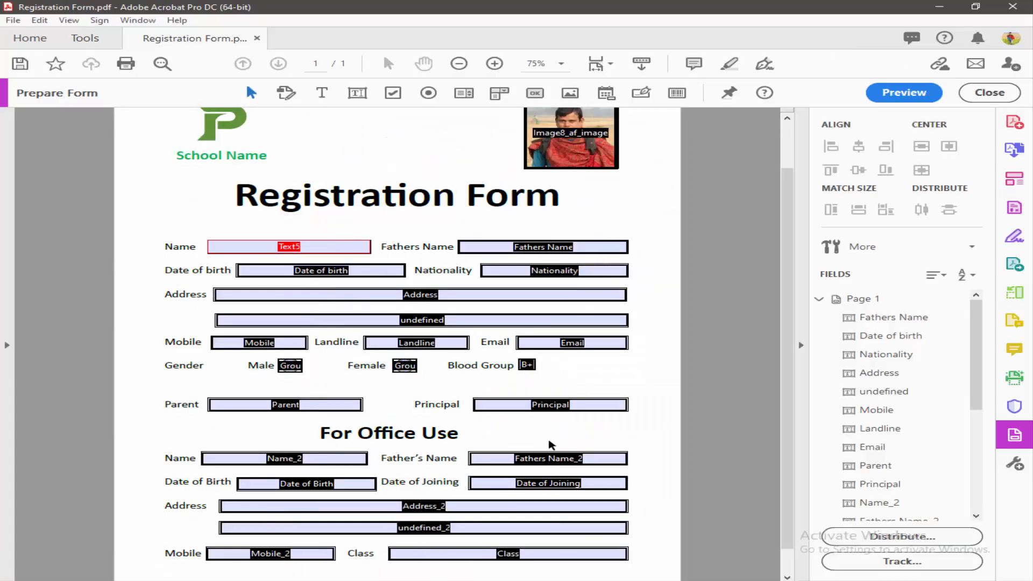
pyautogui.scroll(3, 567, 369)
pyautogui.click(577, 362)
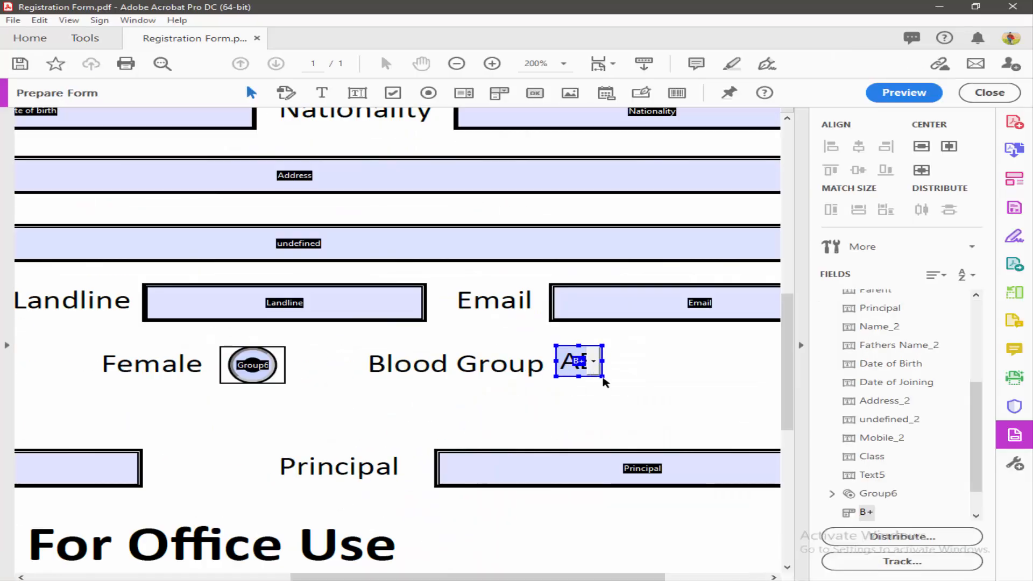
pyautogui.moveTo(603, 361); pyautogui.dragTo(645, 376)
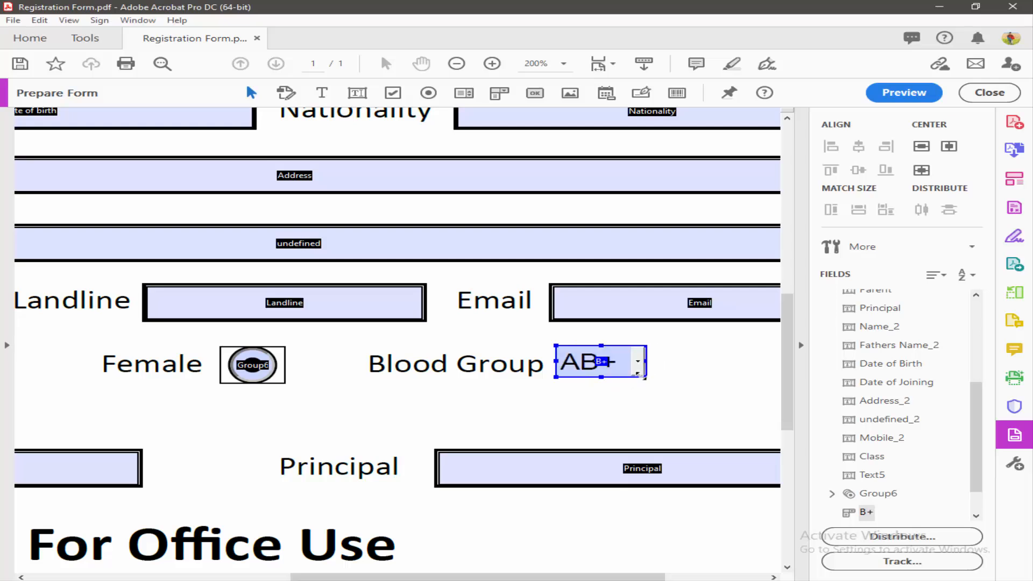
# Step: Preview the full page to check the wider dropdown, then return to field editing
pyautogui.click(904, 97)
pyautogui.hotkey('ctrl', '0')
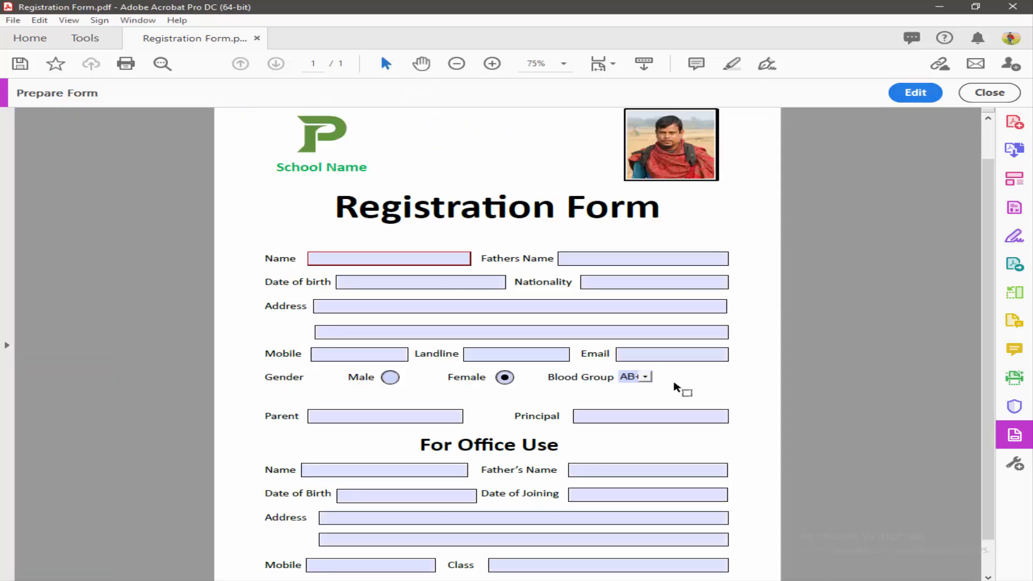
pyautogui.scroll(-2, 664, 385)
pyautogui.scroll(4, 662, 405)
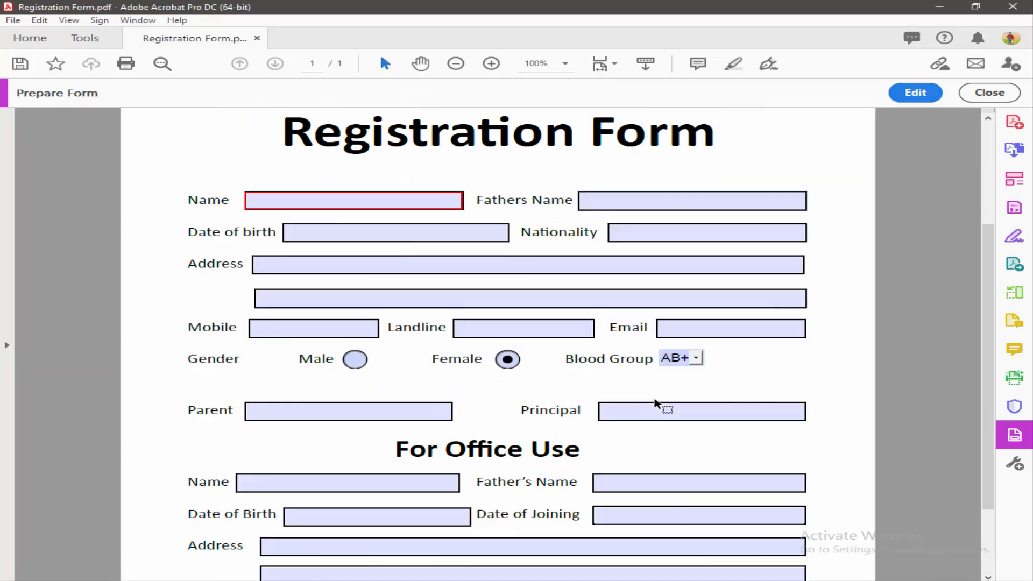
pyautogui.scroll(-1, 775, 306)
pyautogui.click(915, 92)
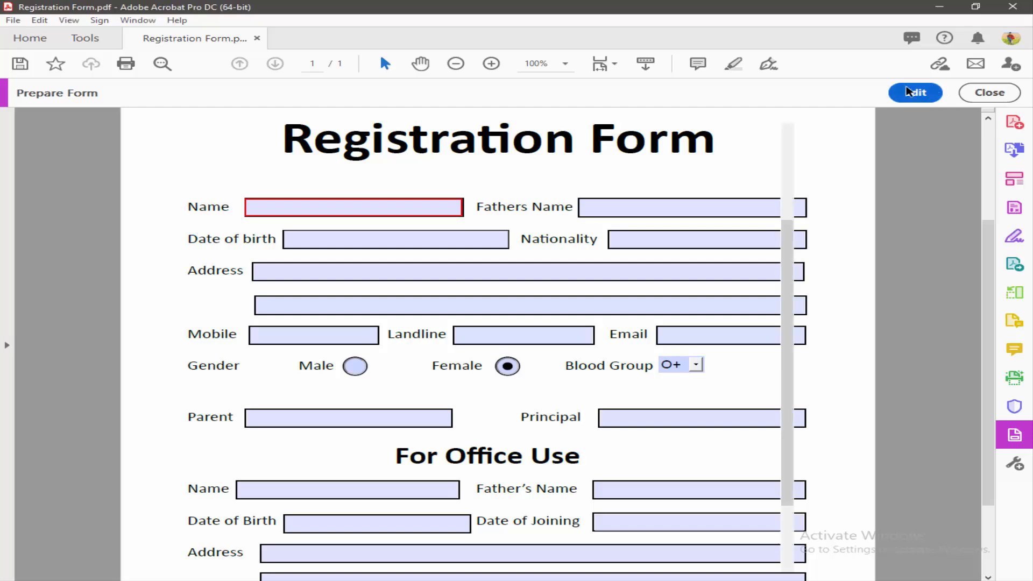
pyautogui.scroll(-2, 564, 364)
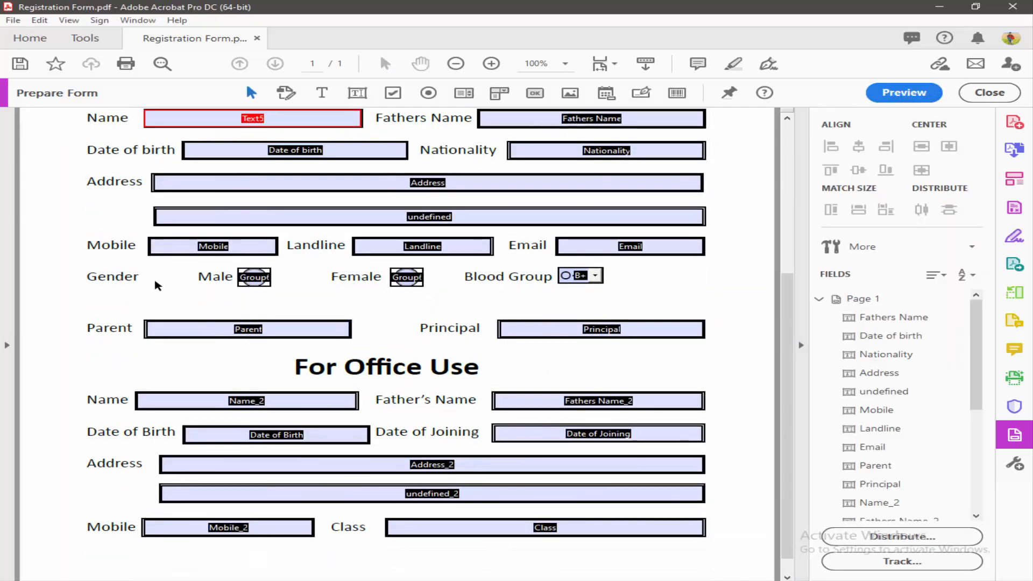
# Step: Zoom in near the Gender section and select the Mobile text field
pyautogui.scroll(3, 111, 269)
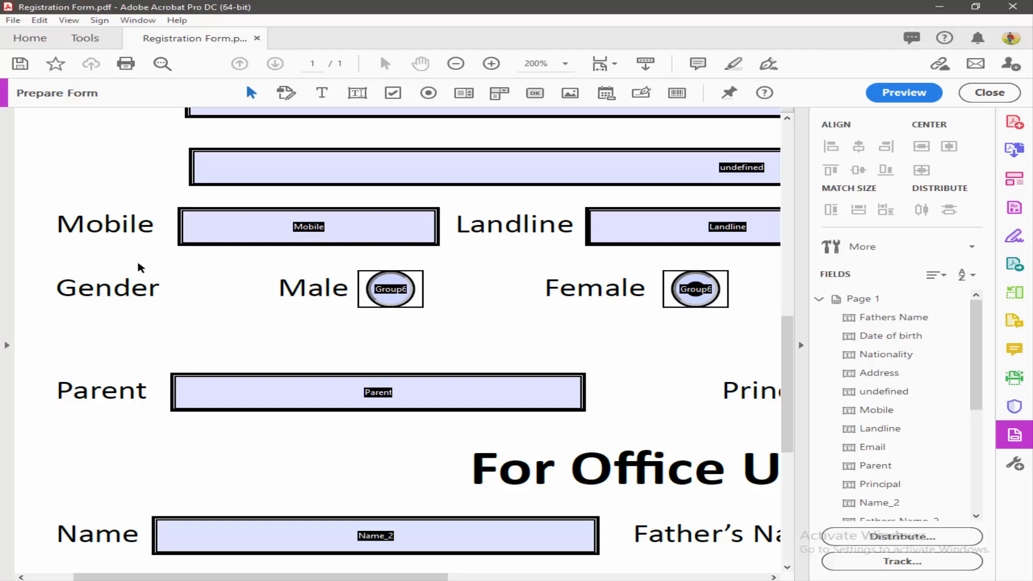
pyautogui.scroll(-3, 138, 269)
pyautogui.click(183, 277)
pyautogui.scroll(1, 182, 277)
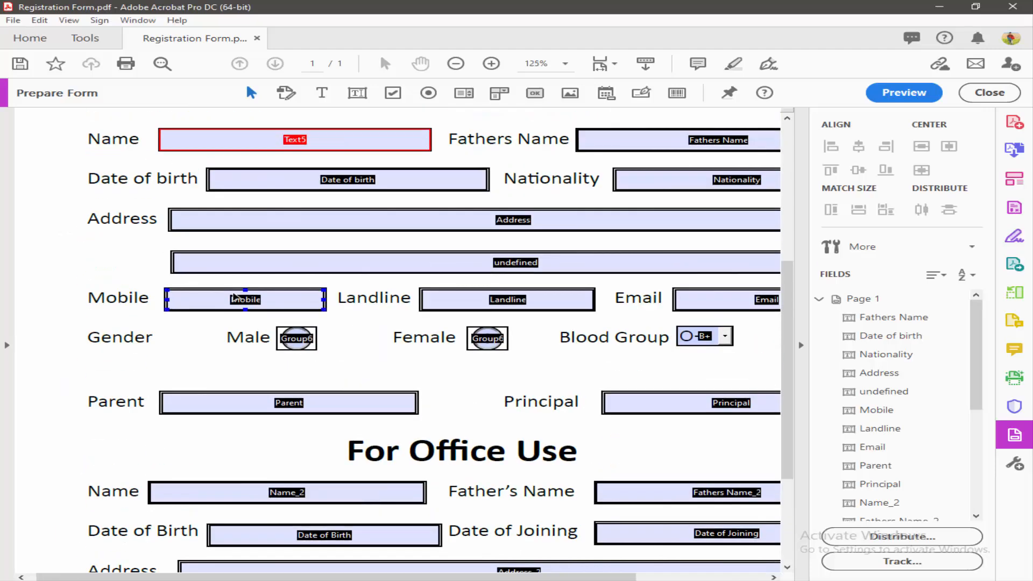
pyautogui.scroll(2, 247, 296)
pyautogui.click(251, 296)
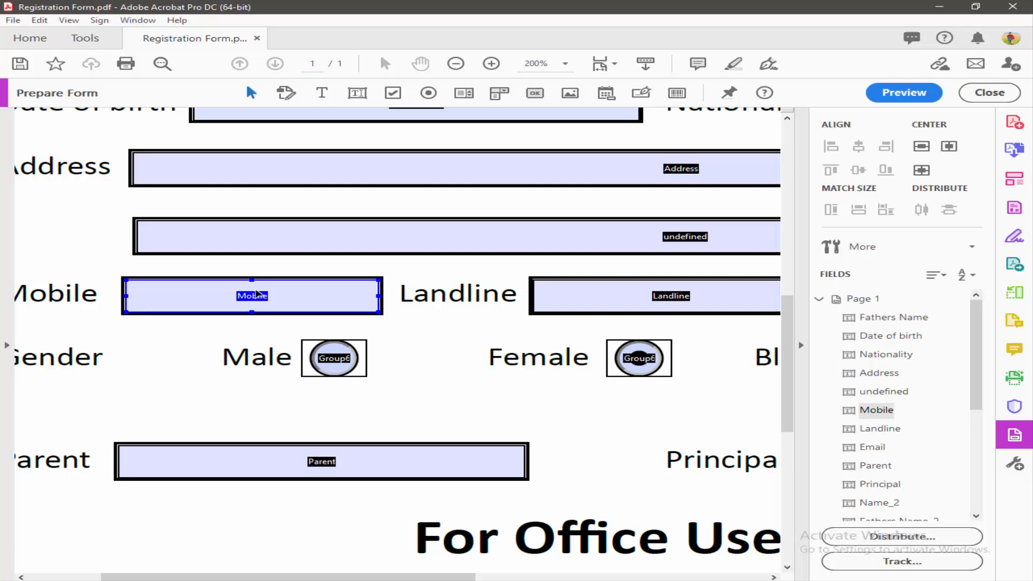
# Step: Set the Mobile field's format category to Number in its properties
pyautogui.rightClick(257, 295)
pyautogui.click(323, 266)
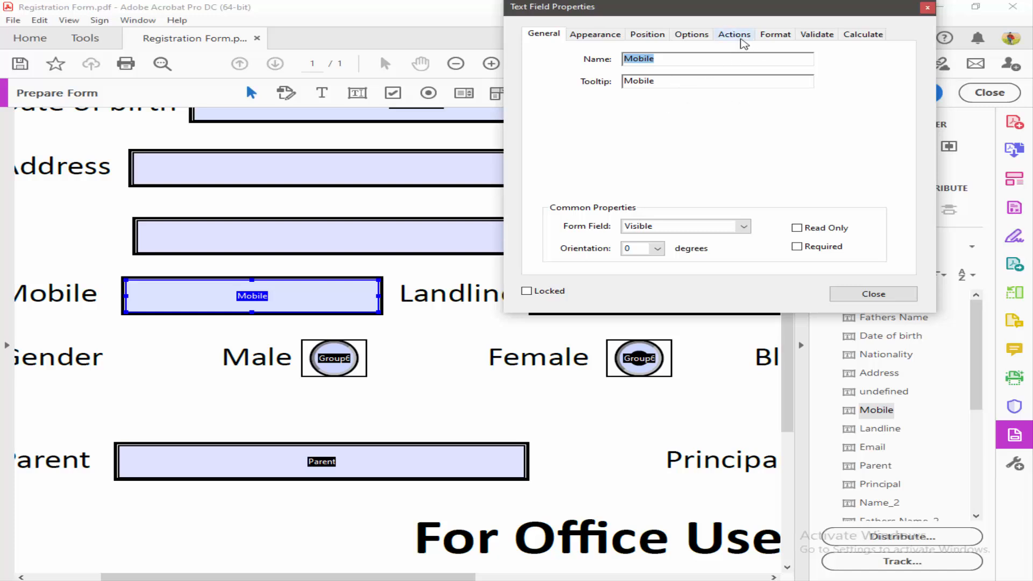
pyautogui.click(733, 34)
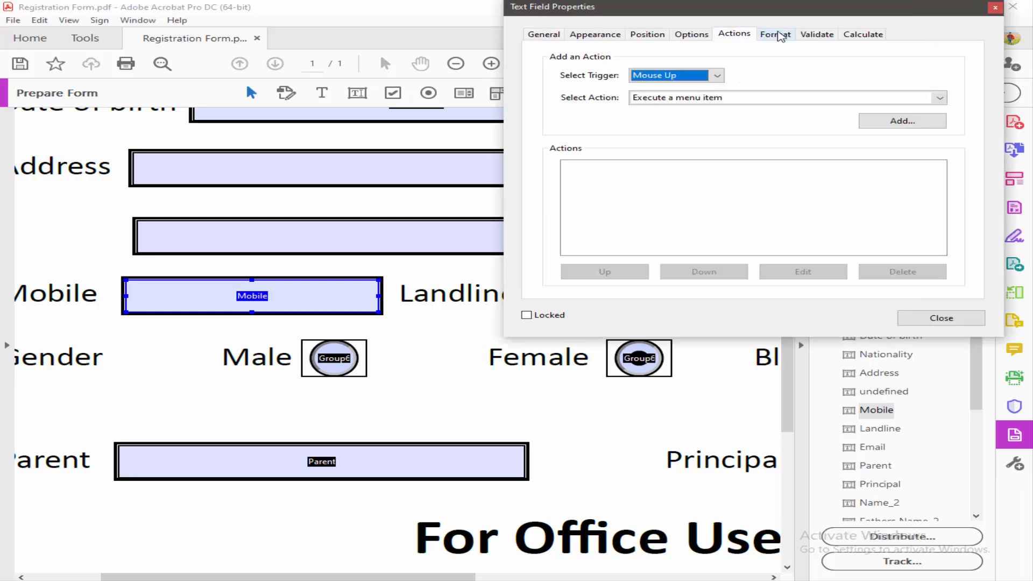
pyautogui.click(778, 36)
pyautogui.click(817, 34)
pyautogui.click(772, 35)
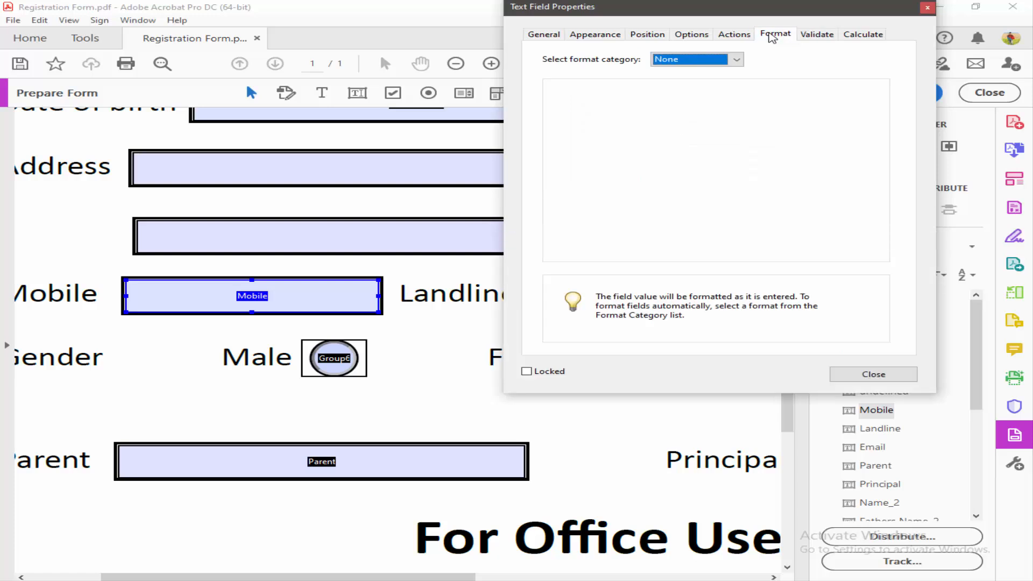
pyautogui.click(736, 60)
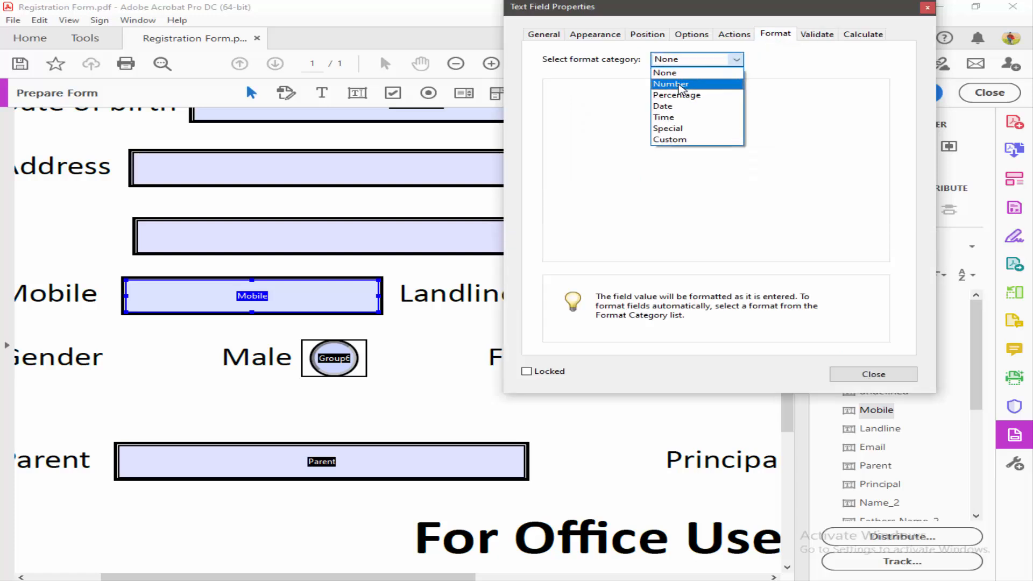
pyautogui.click(691, 82)
pyautogui.click(867, 376)
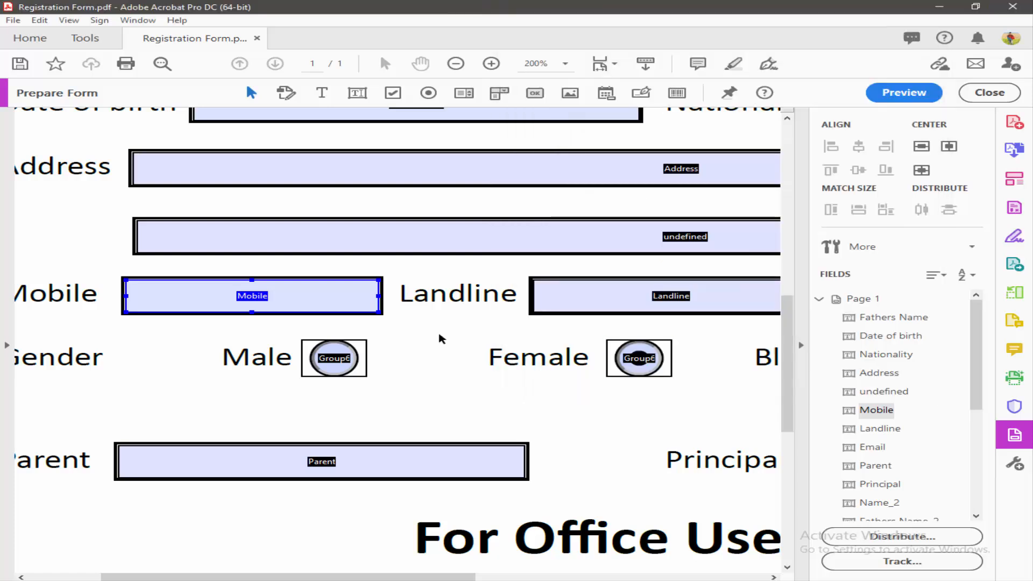
# Step: Set the Landline field's format category to Number
pyautogui.scroll(-2, 440, 334)
pyautogui.scroll(-2, 452, 340)
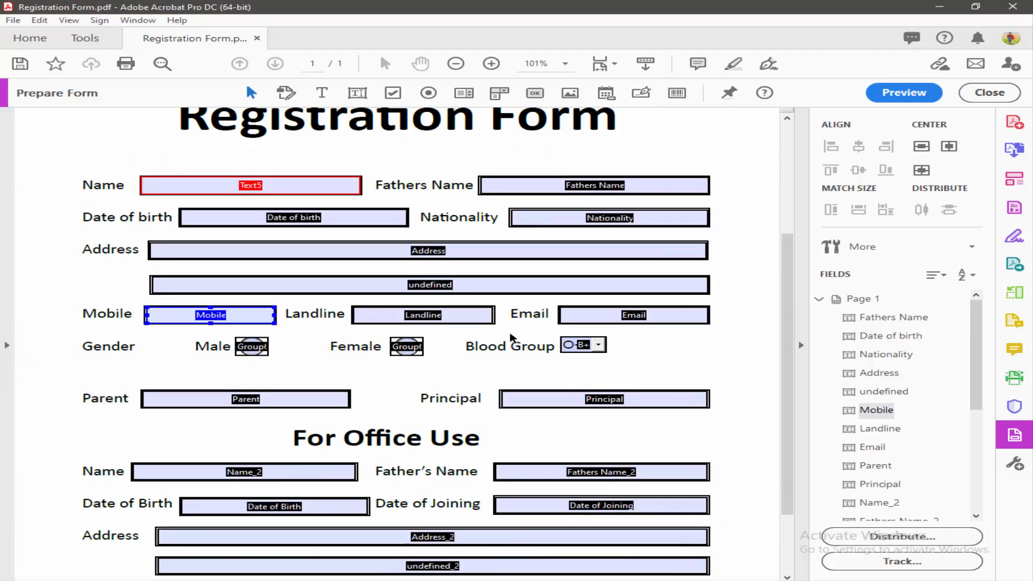
pyautogui.click(450, 316)
pyautogui.rightClick(449, 316)
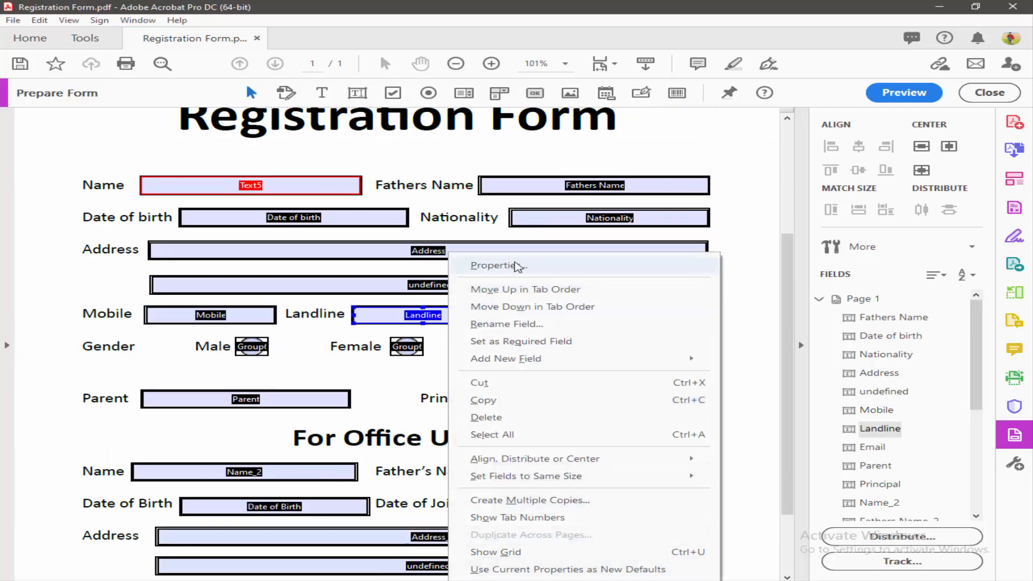
pyautogui.click(515, 267)
pyautogui.click(737, 59)
pyautogui.click(678, 86)
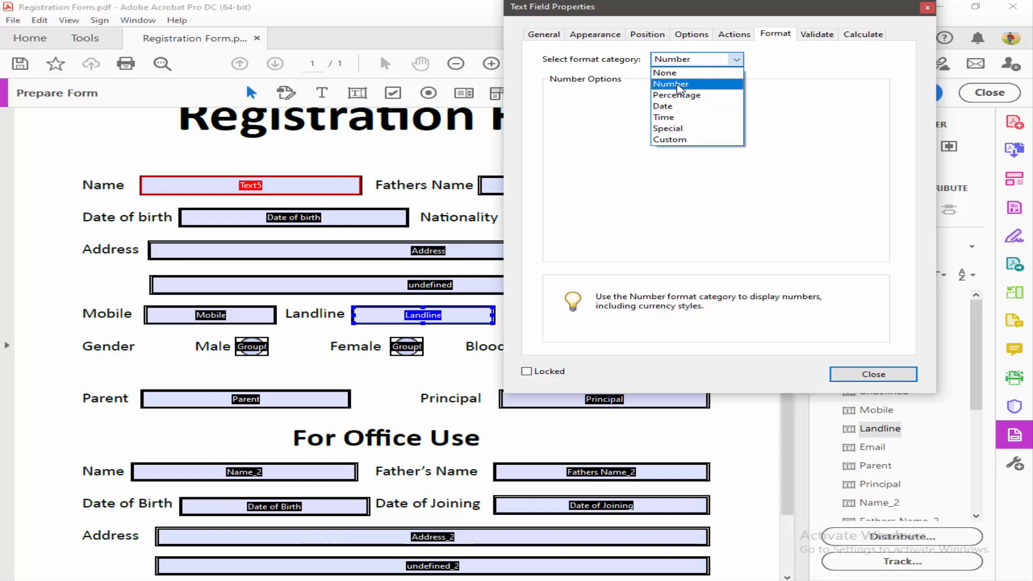
pyautogui.click(856, 372)
# Step: Format the office Mobile_2 field as Number with 0 decimal places and 1,234.56 separators
pyautogui.scroll(-3, 492, 380)
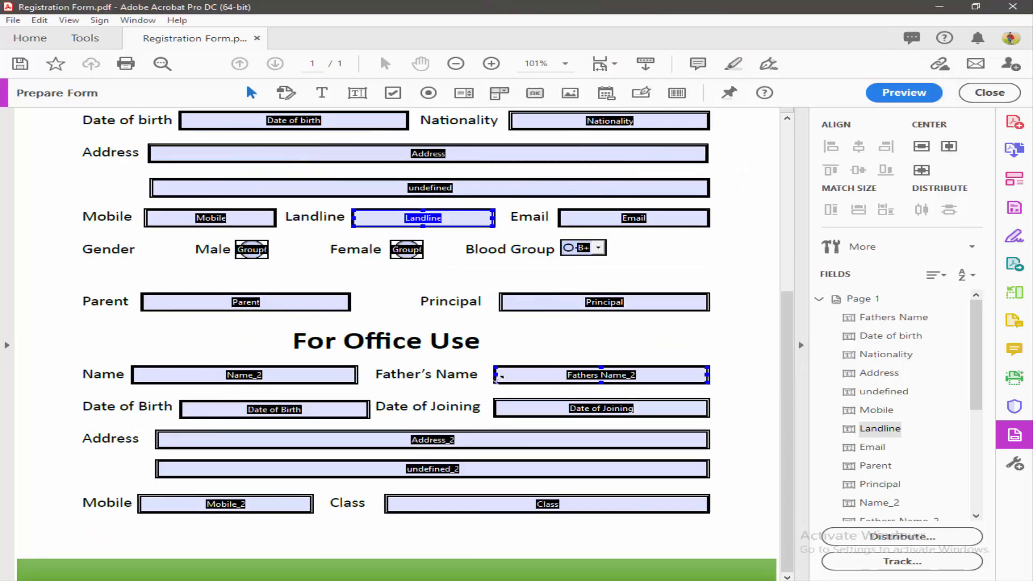
pyautogui.click(281, 502)
pyautogui.rightClick(281, 503)
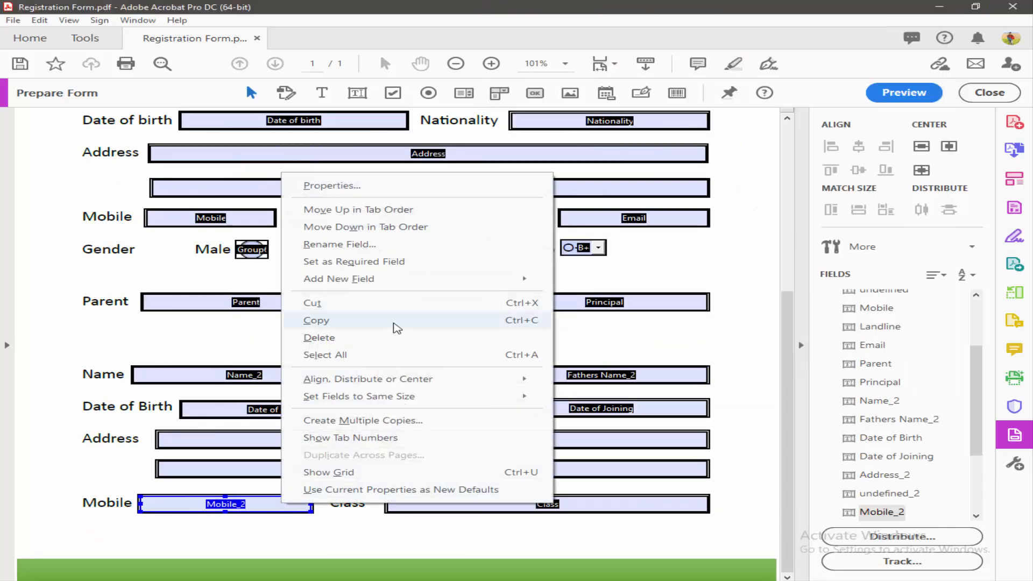
pyautogui.click(347, 186)
pyautogui.click(729, 59)
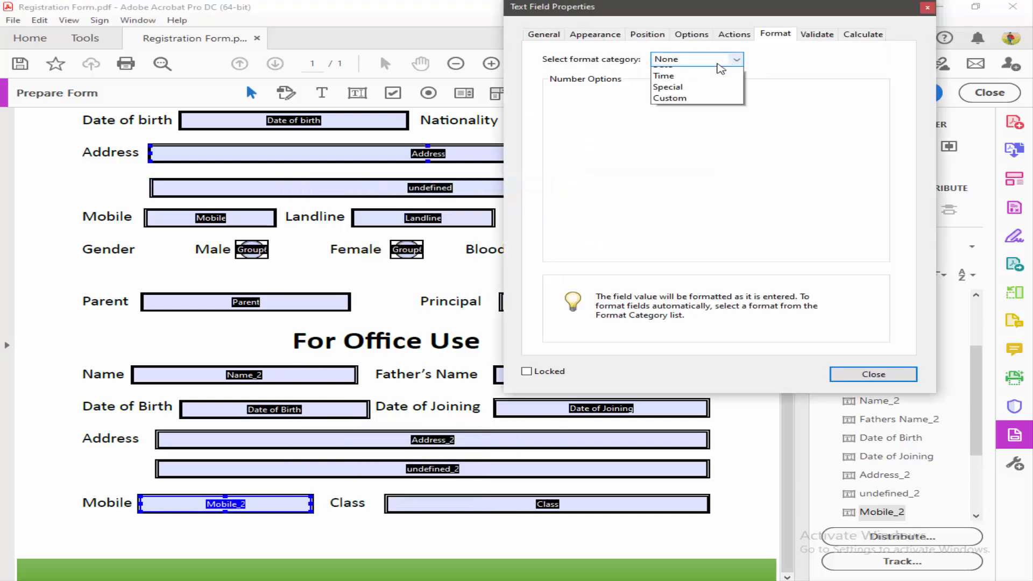
pyautogui.click(691, 84)
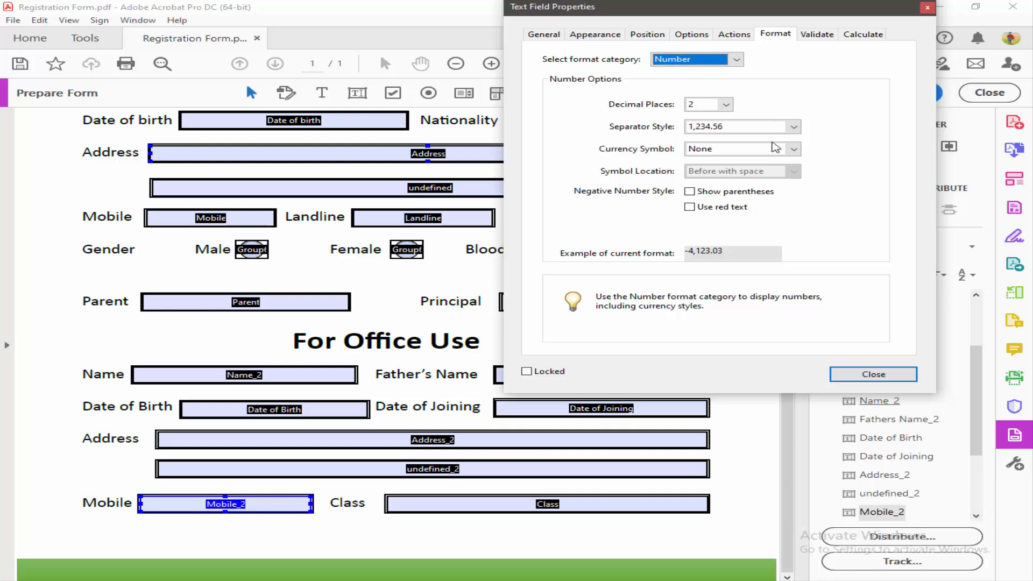
pyautogui.click(725, 103)
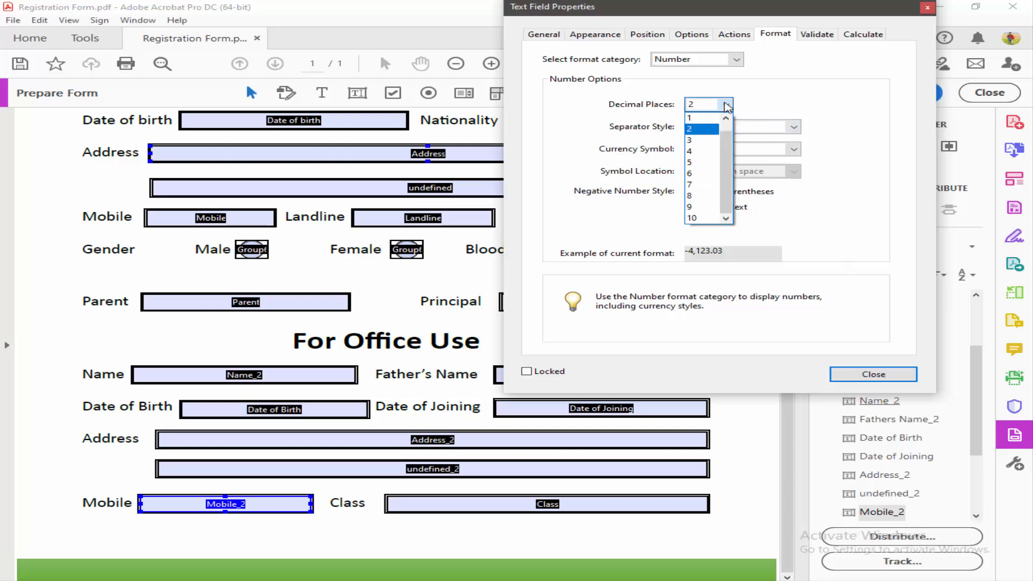
pyautogui.scroll(1, 705, 150)
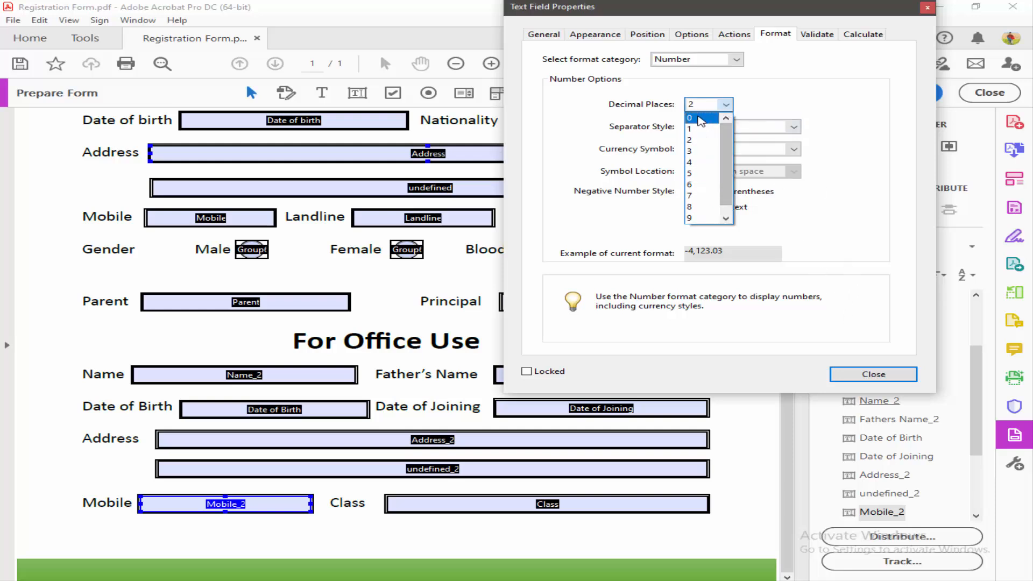
pyautogui.click(702, 119)
pyautogui.click(793, 128)
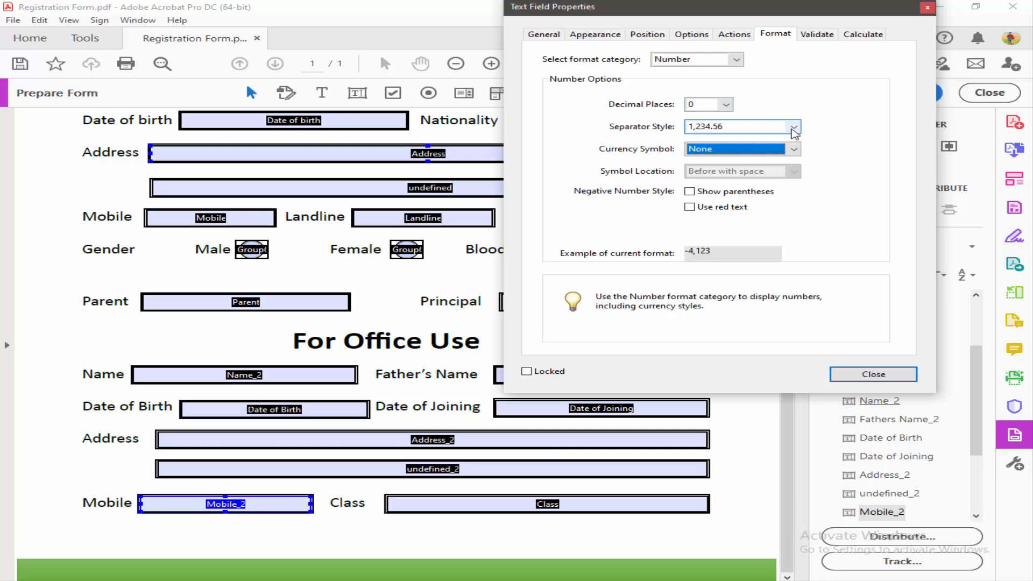
pyautogui.click(795, 140)
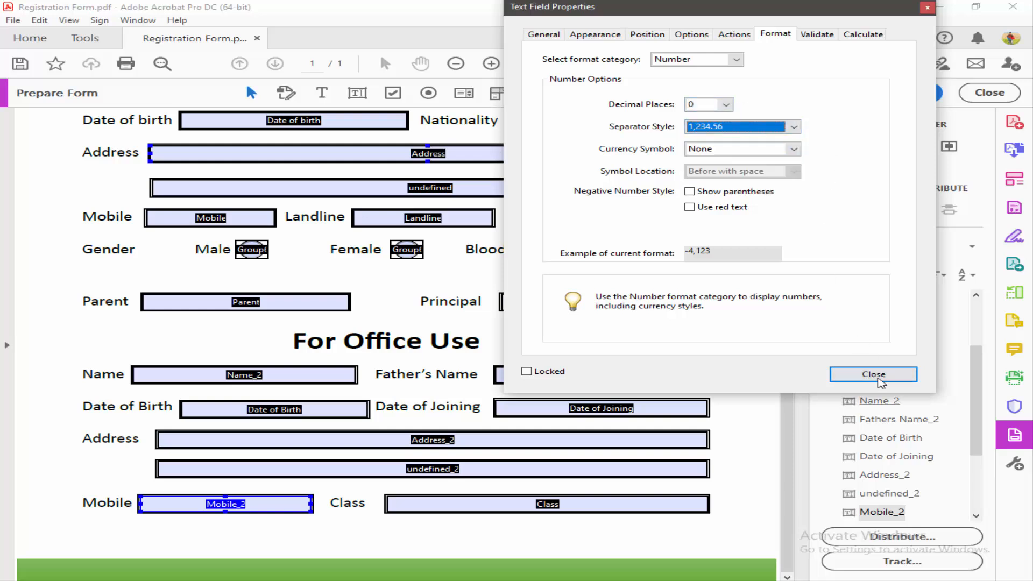
pyautogui.click(871, 374)
pyautogui.click(904, 93)
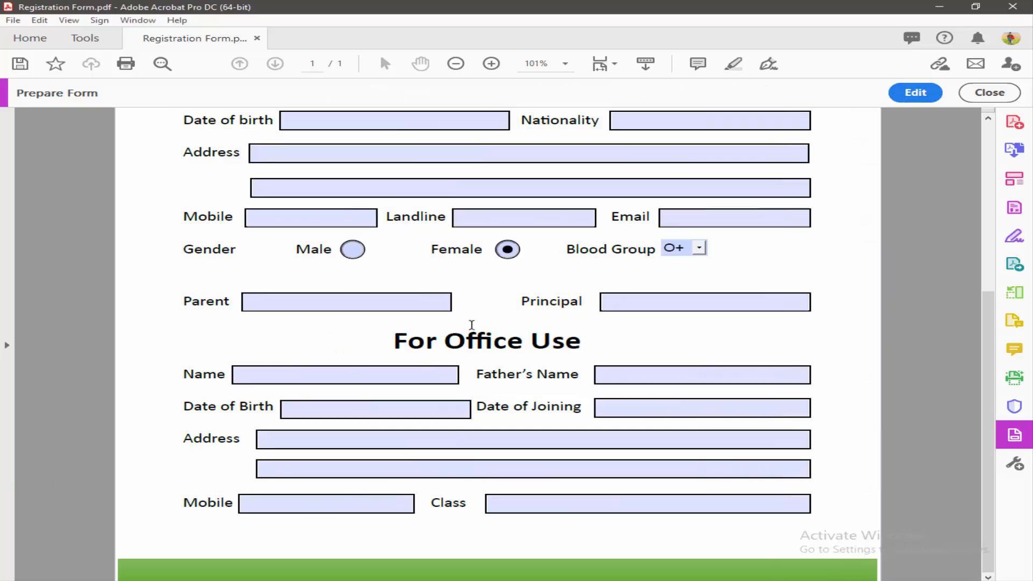
pyautogui.click(311, 214)
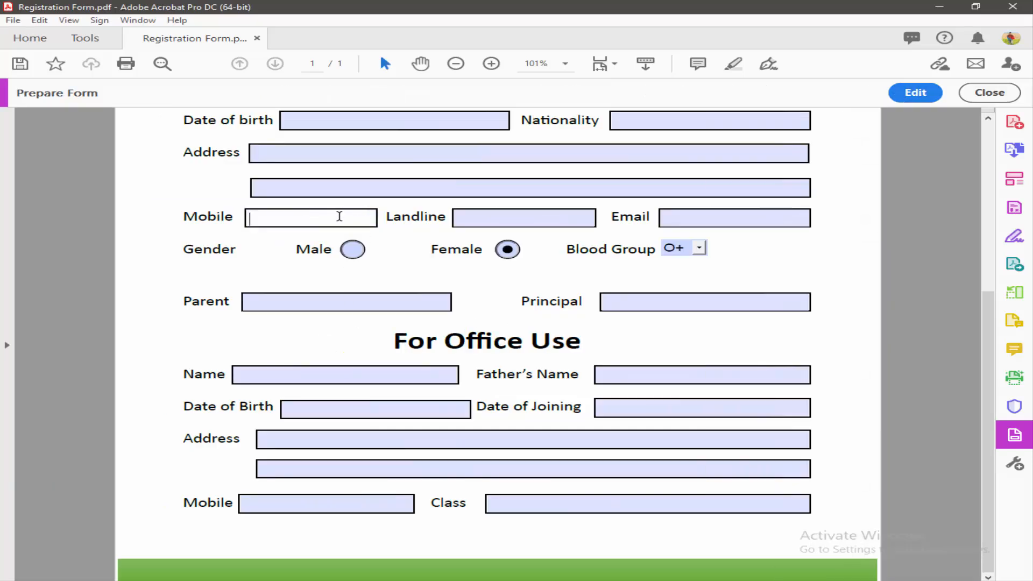
pyautogui.click(385, 350)
pyautogui.click(301, 502)
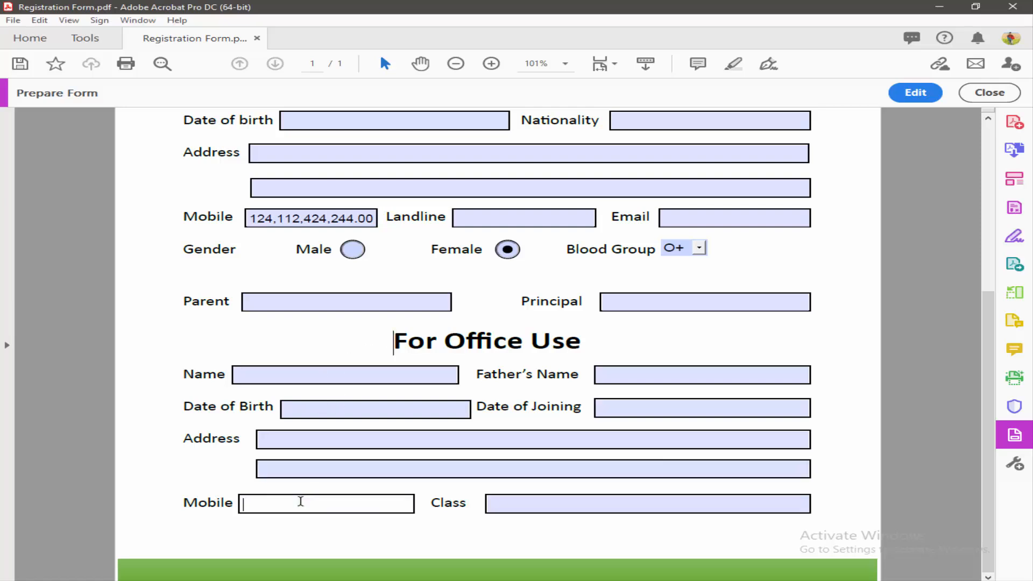
pyautogui.click(385, 487)
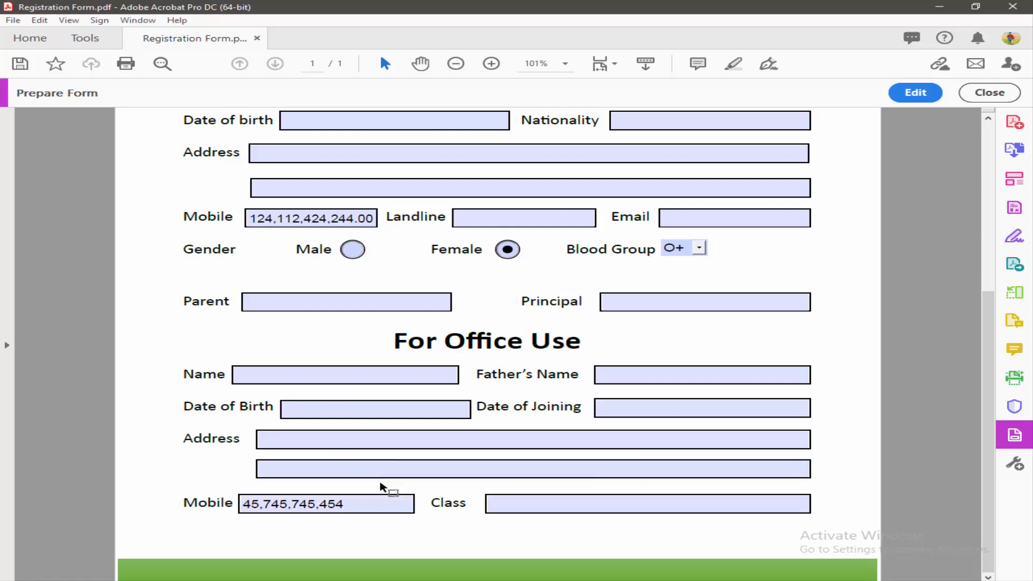
pyautogui.click(355, 504)
pyautogui.click(507, 473)
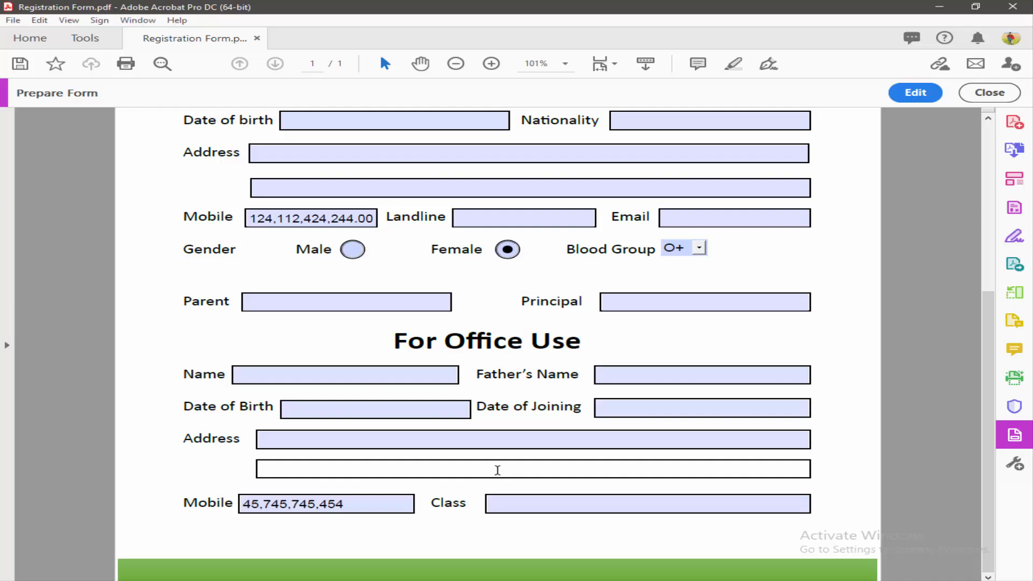
pyautogui.click(232, 536)
pyautogui.click(356, 502)
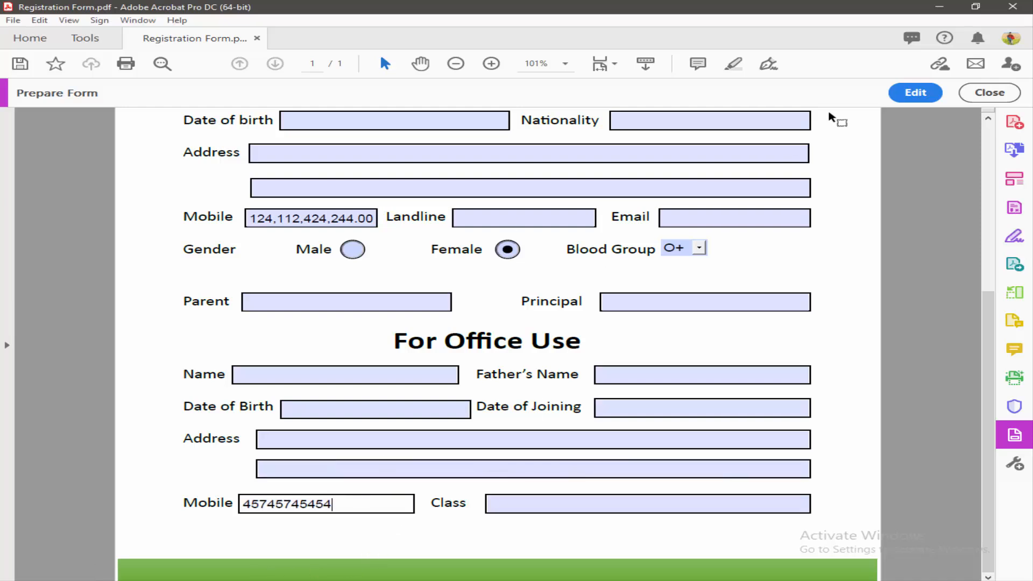
pyautogui.click(915, 93)
# Step: Set the office Mobile field's separator style to 1234.56, removing comma grouping
pyautogui.doubleClick(261, 508)
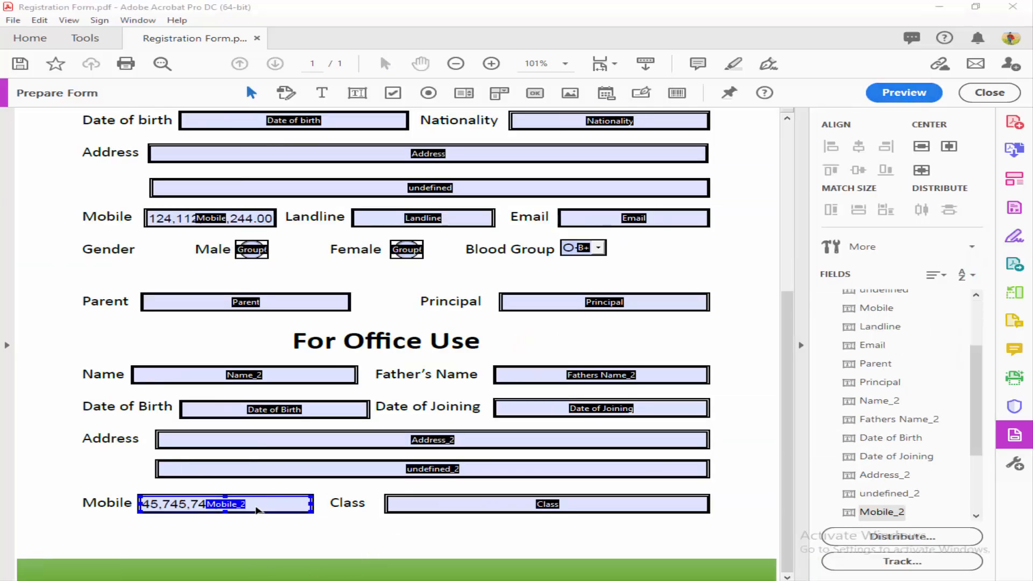
pyautogui.click(794, 127)
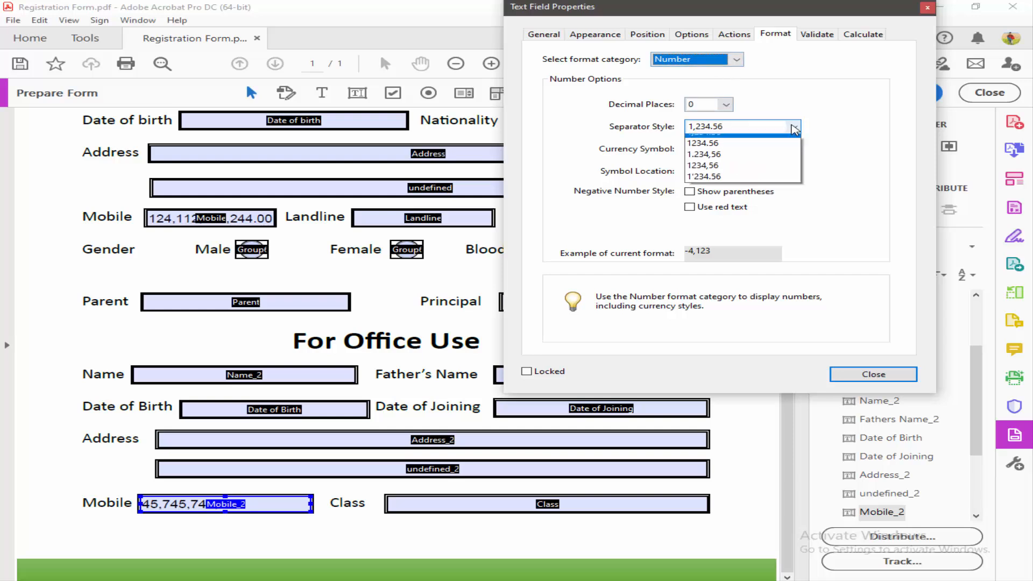
pyautogui.click(727, 152)
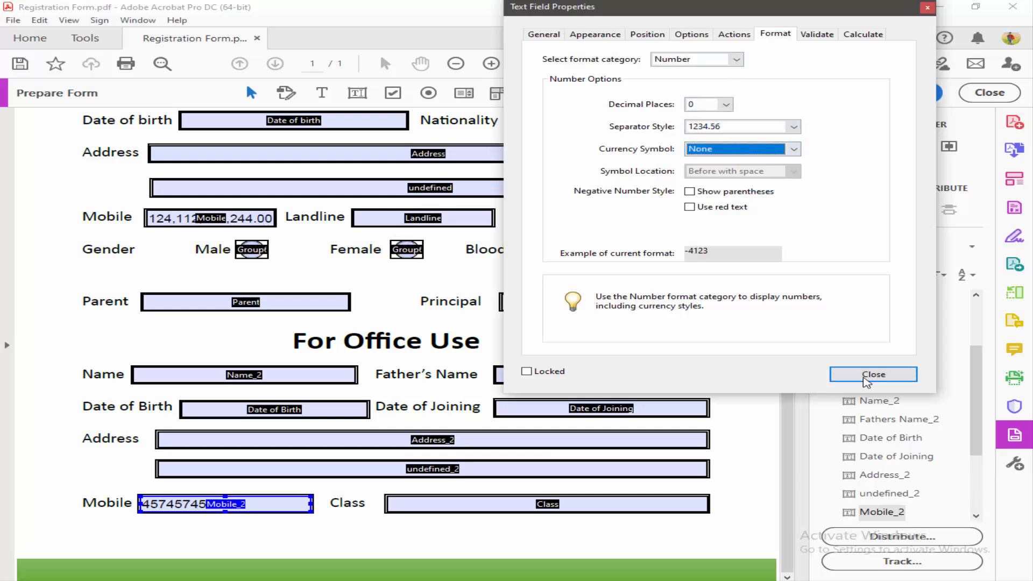
pyautogui.click(852, 375)
# Step: Give the upper Mobile field the same 1234.56 separator style and preview the form
pyautogui.doubleClick(241, 223)
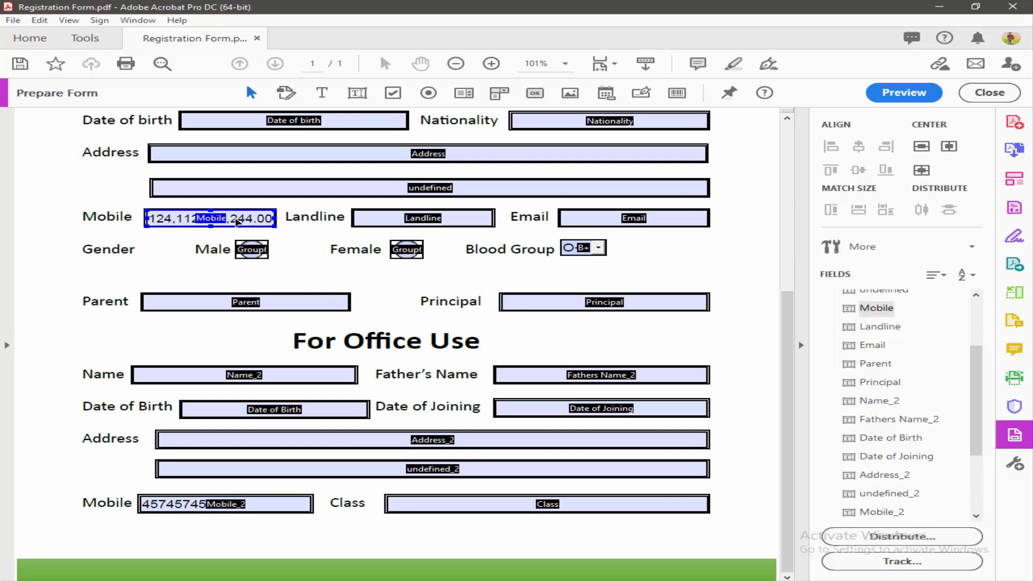
pyautogui.click(724, 127)
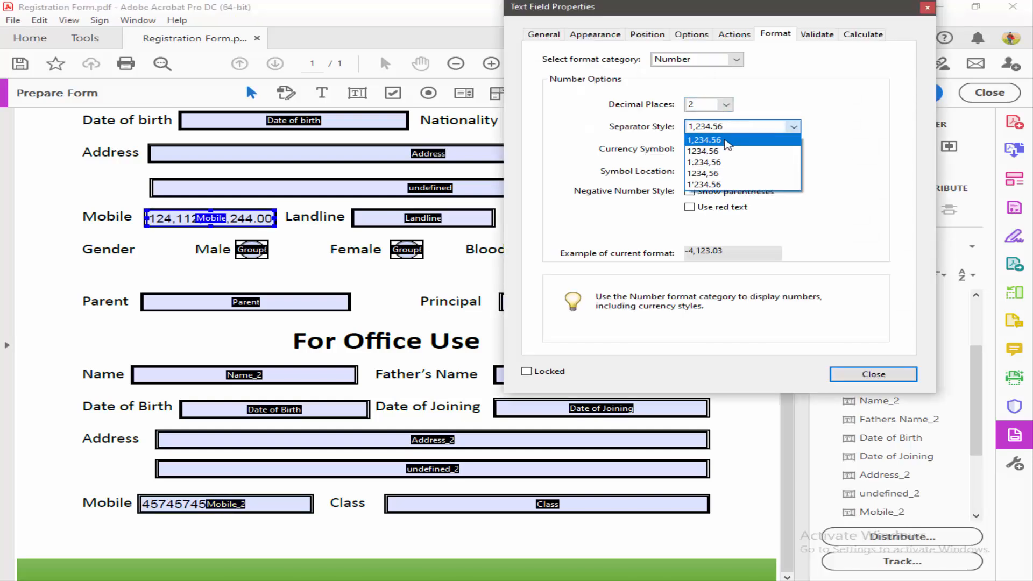
pyautogui.click(725, 155)
pyautogui.click(873, 375)
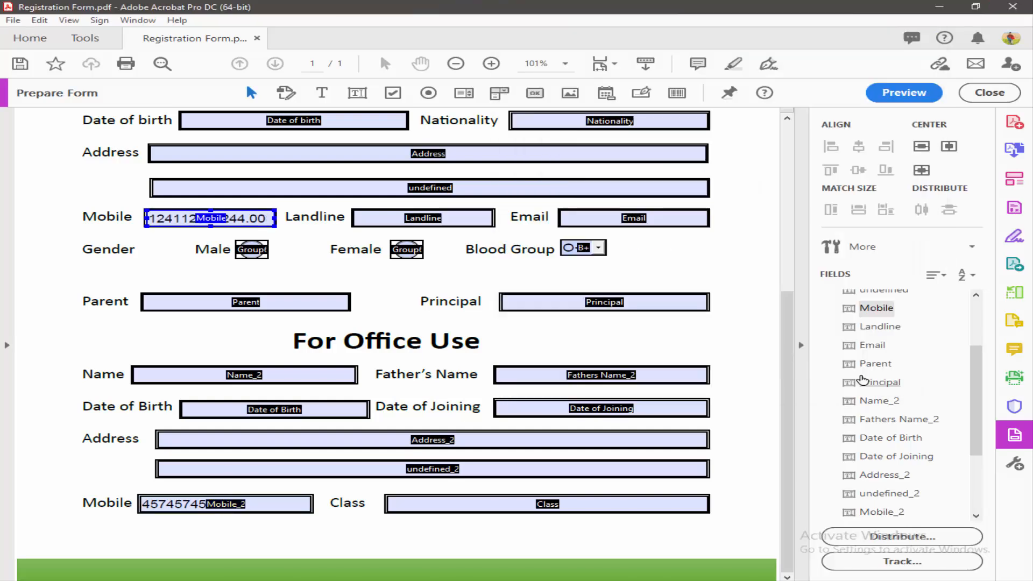
pyautogui.click(908, 94)
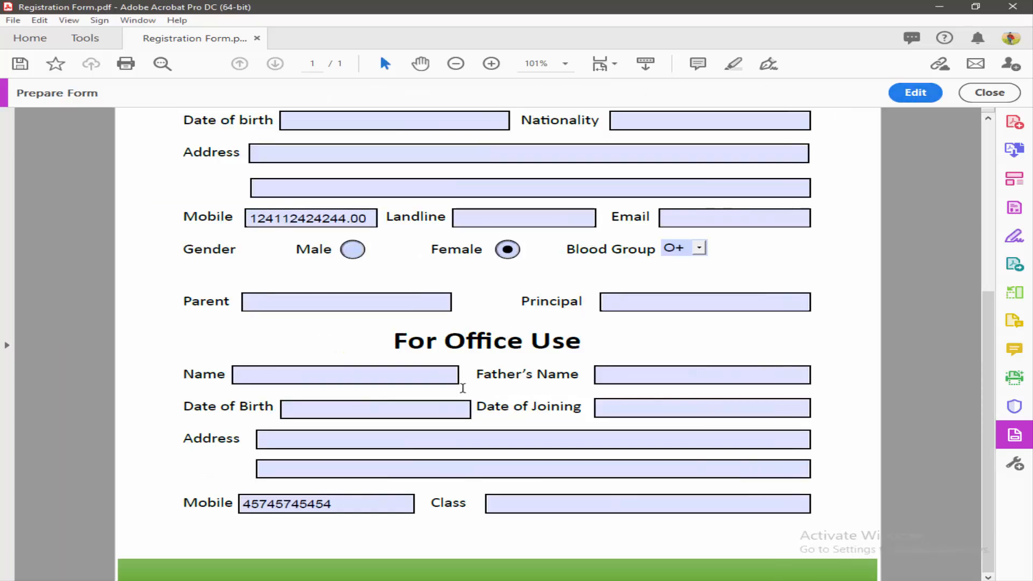
# Step: Retest with 14411 in the lower Mobile field and 452454524 in the upper one
pyautogui.doubleClick(342, 514)
pyautogui.write('14')
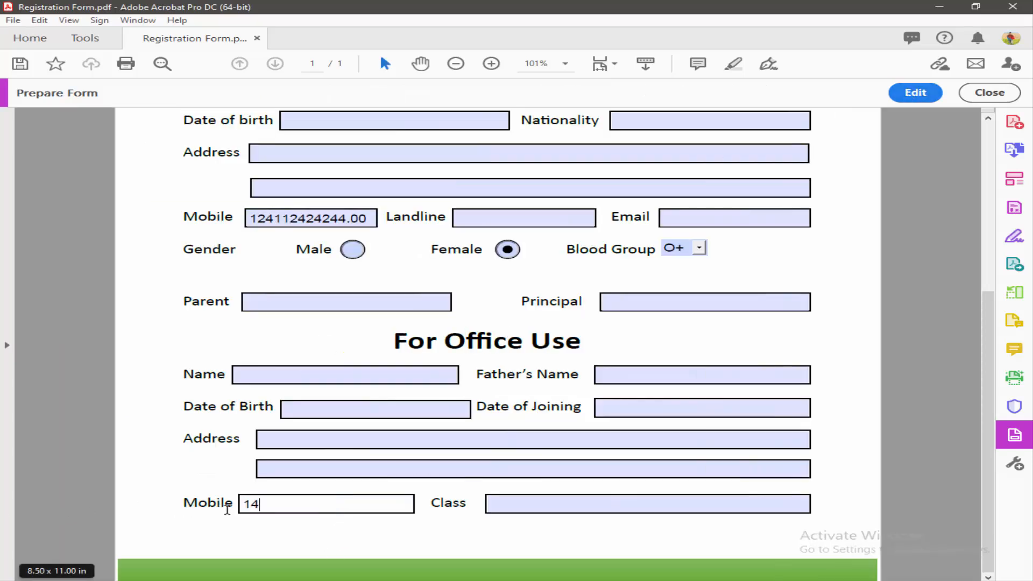
pyautogui.write('411')
pyautogui.click(360, 218)
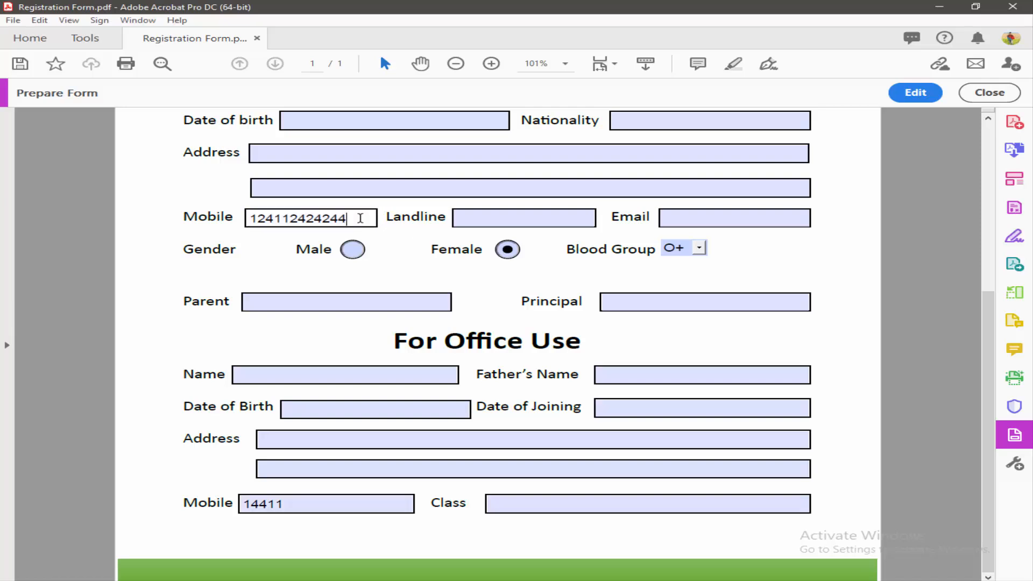
pyautogui.doubleClick(360, 218)
pyautogui.write('452454524')
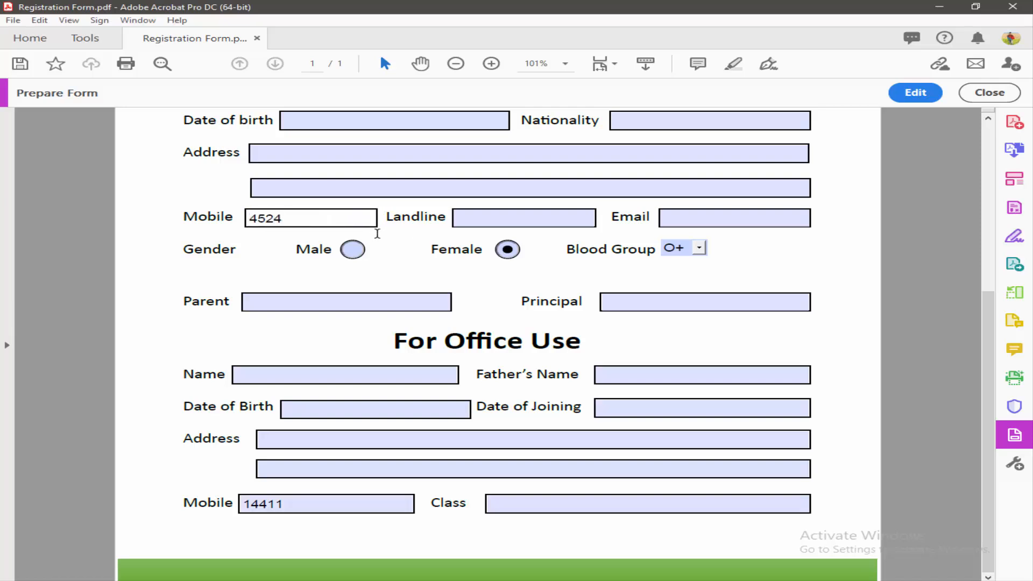
pyautogui.click(436, 282)
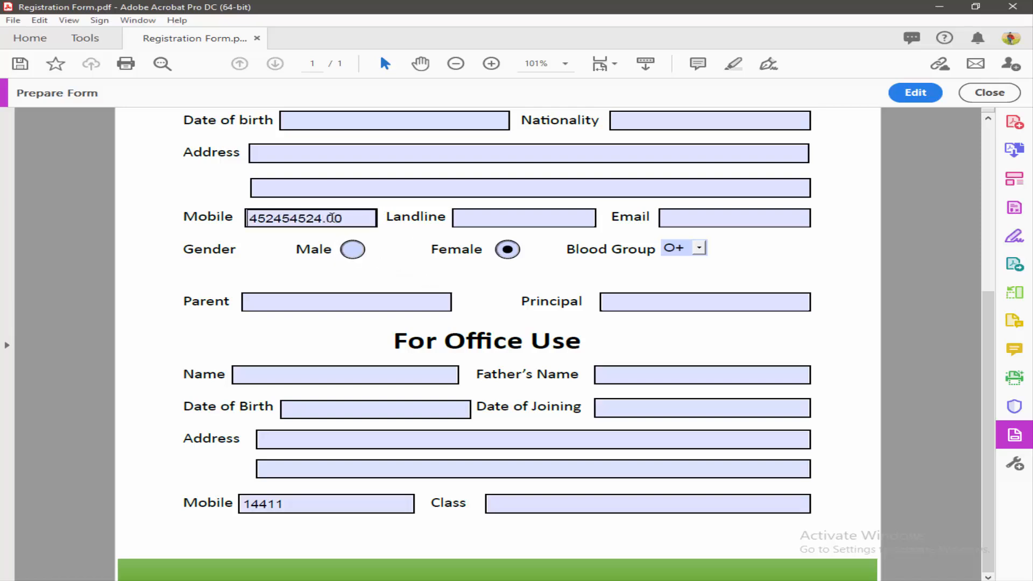
pyautogui.click(325, 217)
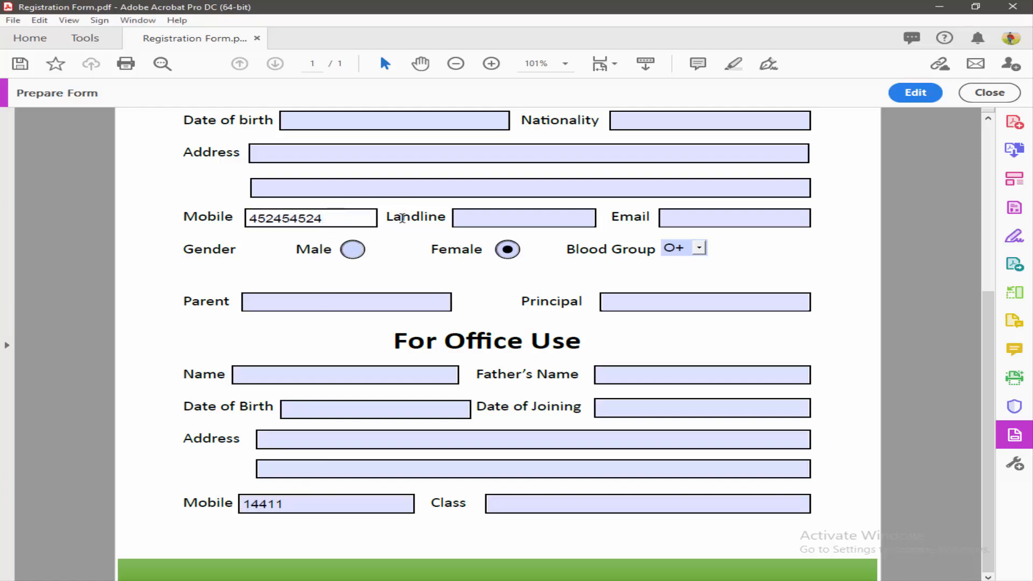
pyautogui.click(396, 252)
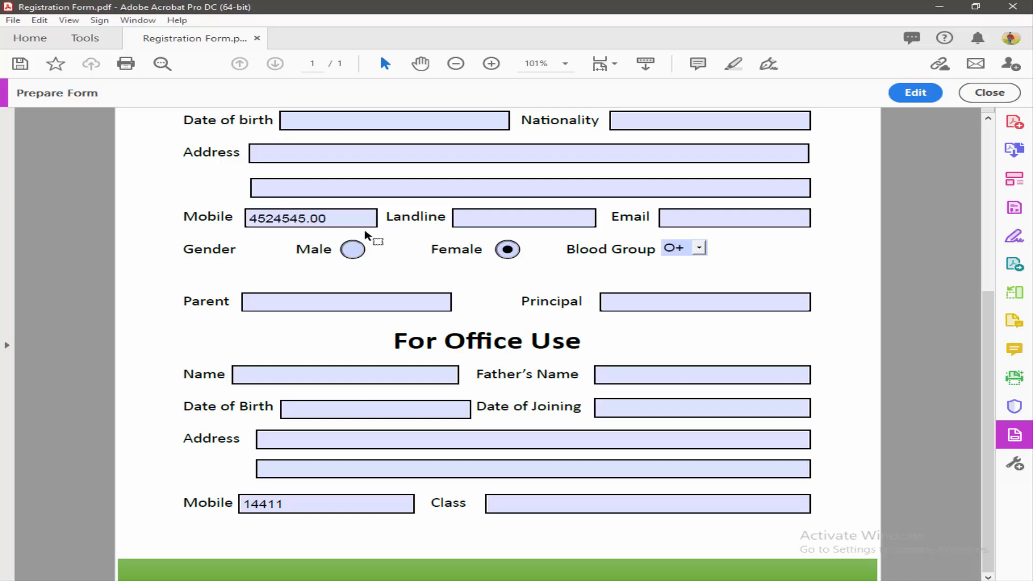
pyautogui.click(355, 218)
# Step: Enter 45242442 in the lower Mobile field, then open the upper Mobile field's properties in edit mode
pyautogui.click(318, 504)
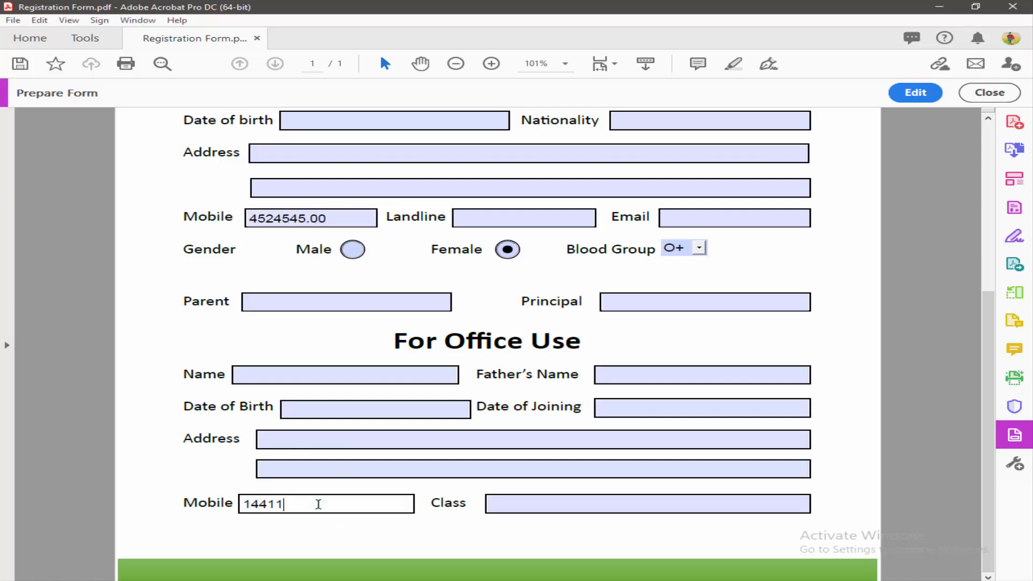
pyautogui.write('45242442')
pyautogui.click(423, 470)
pyautogui.click(355, 504)
pyautogui.click(341, 216)
pyautogui.click(914, 92)
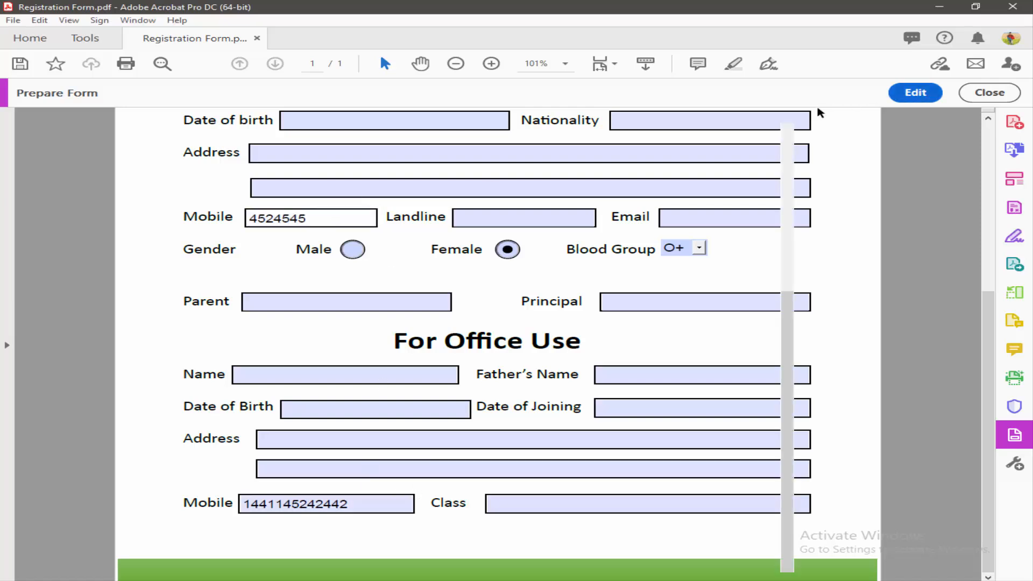
pyautogui.doubleClick(235, 215)
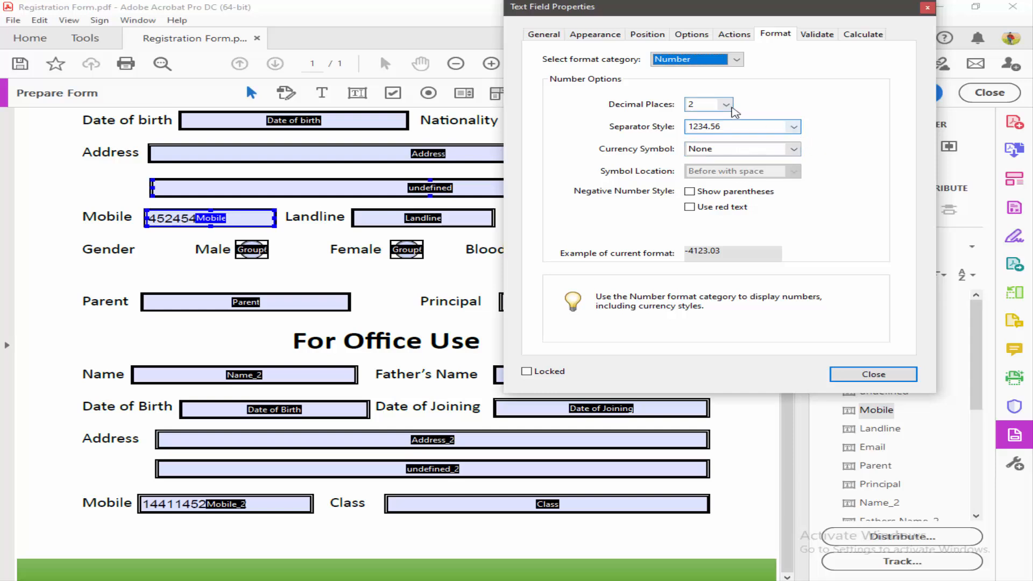
# Step: Set the upper Mobile field's number format to 0 decimal places
pyautogui.click(725, 104)
pyautogui.click(704, 119)
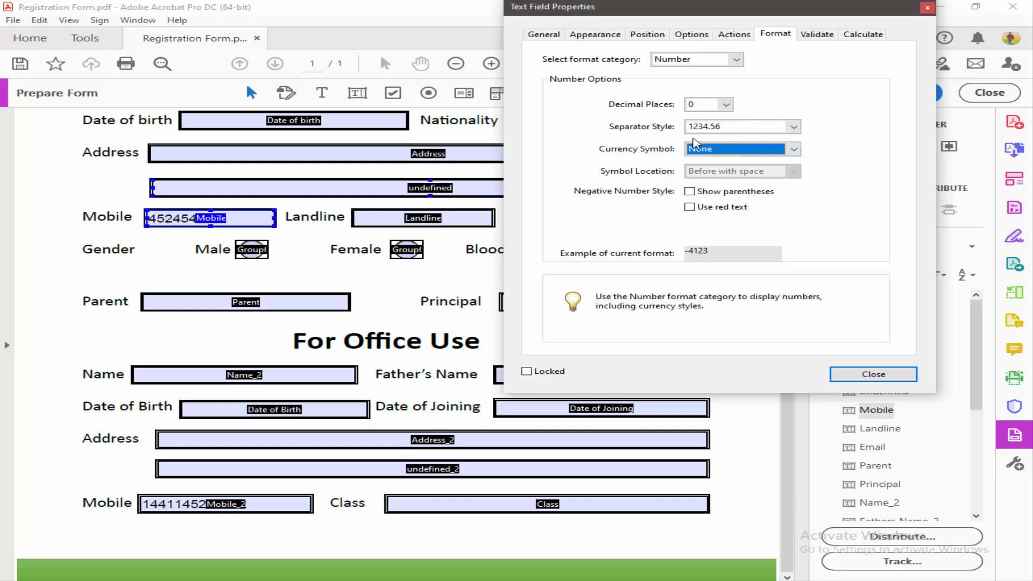
pyautogui.click(852, 372)
# Step: Preview the form, check the upper Mobile value, and scroll back to the top
pyautogui.click(909, 92)
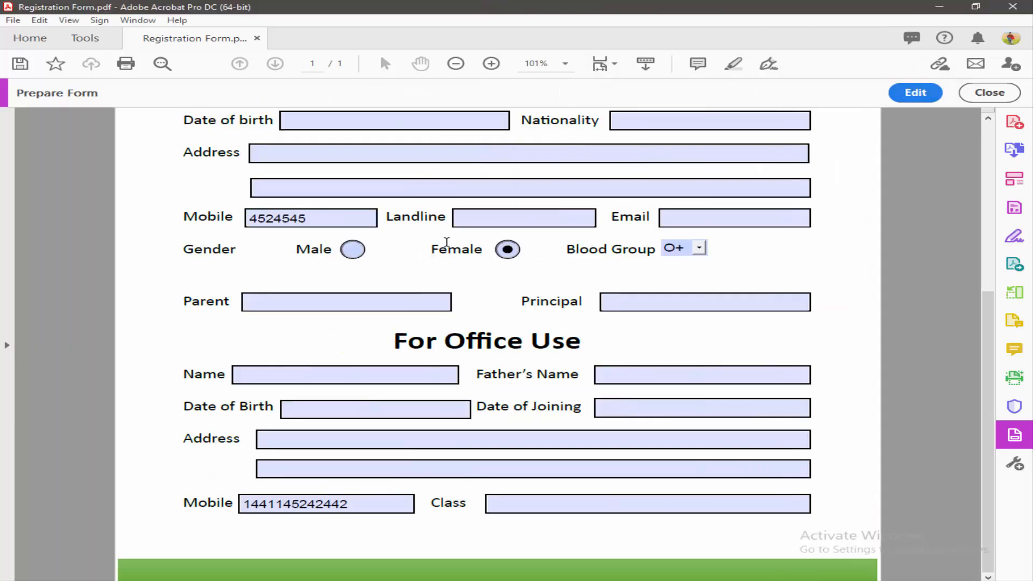
pyautogui.click(346, 219)
pyautogui.scroll(5, 421, 295)
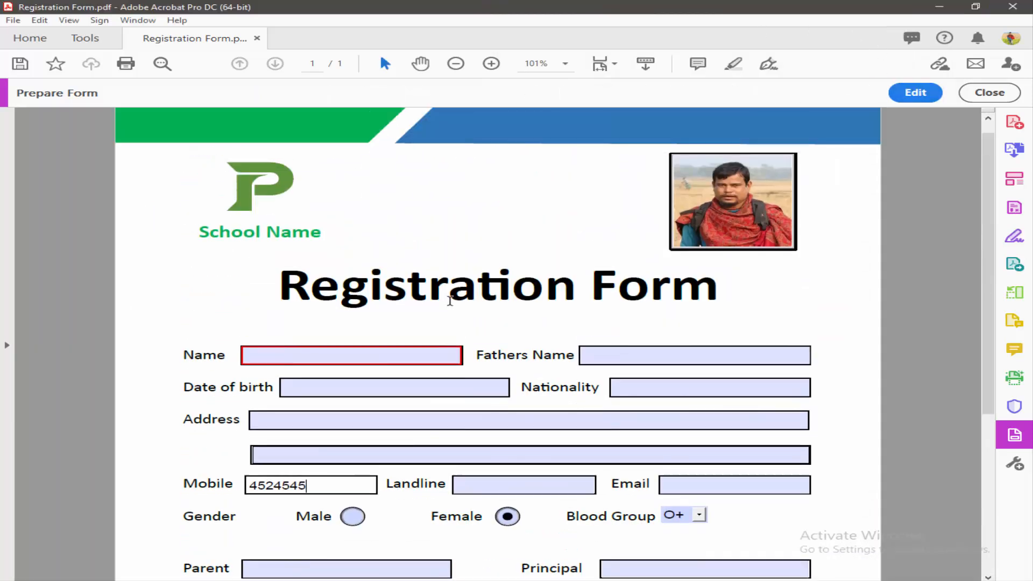
pyautogui.scroll(-5, 450, 300)
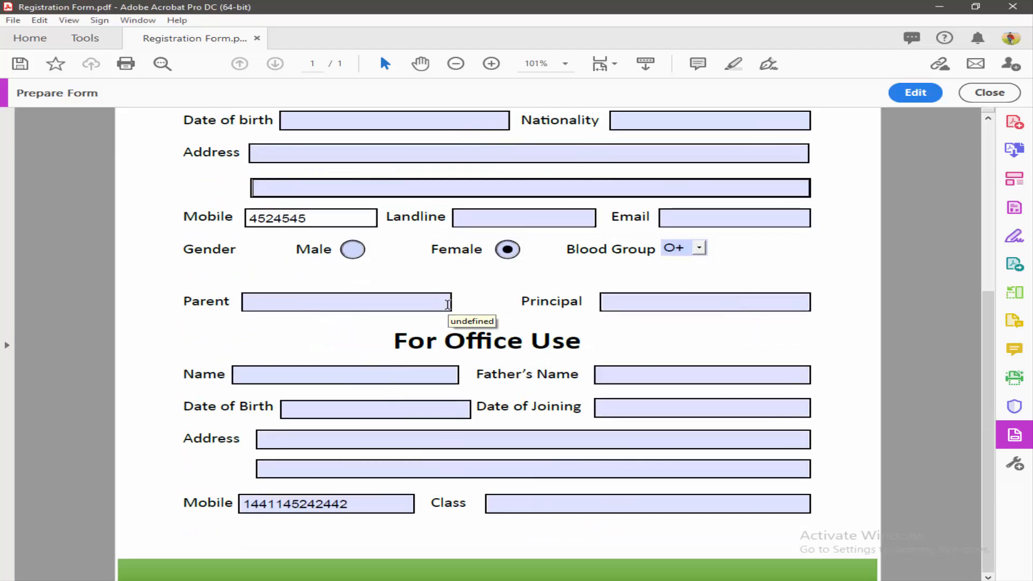
pyautogui.scroll(4, 447, 304)
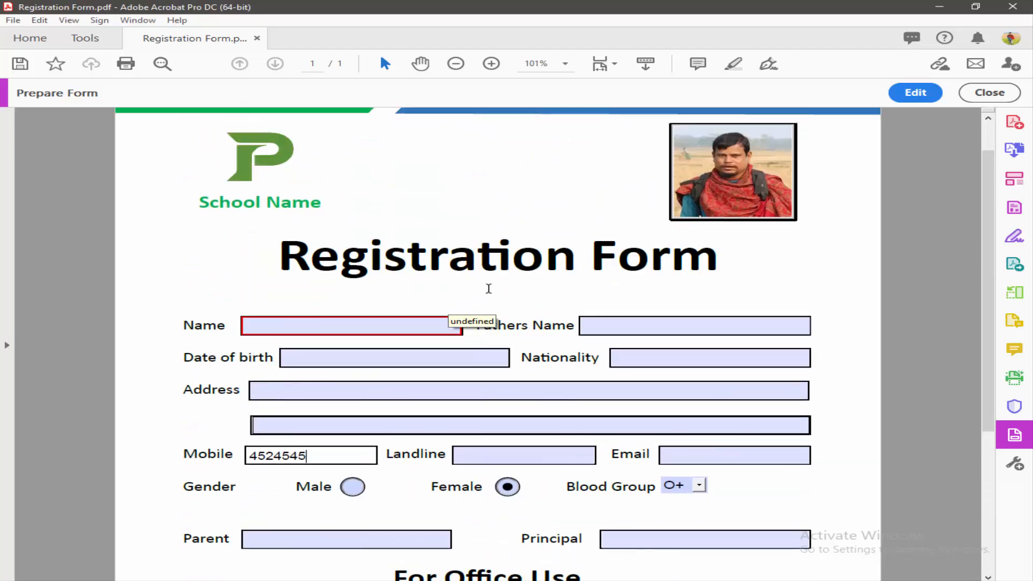
pyautogui.scroll(1, 487, 289)
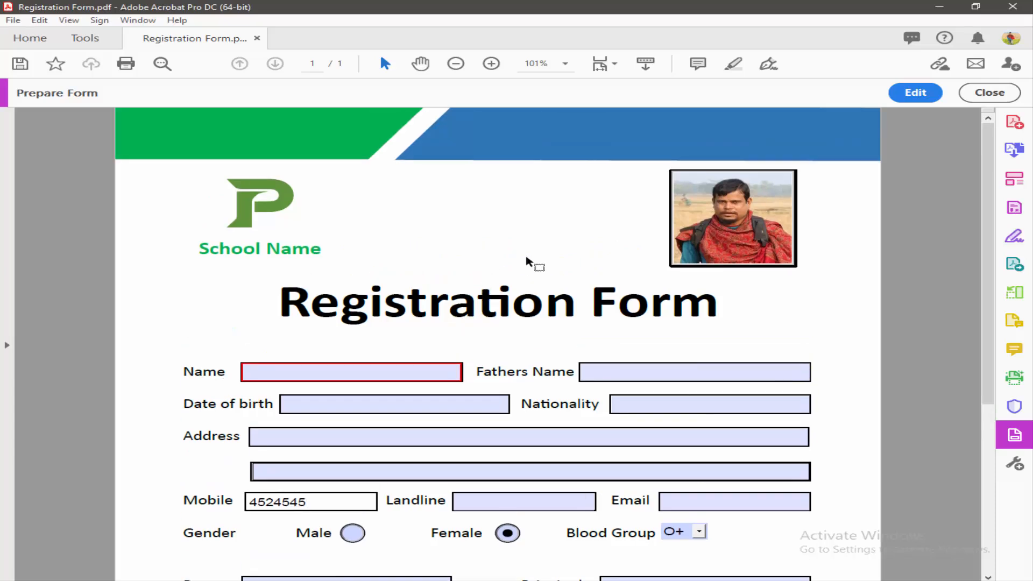